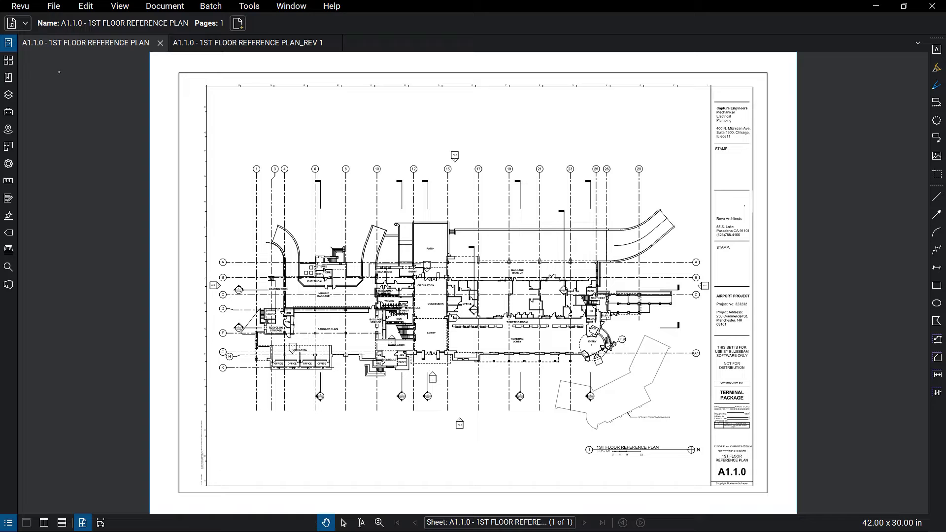
- Float the REV 1 plan tab into its own window, then reattach it to the main window
{"action": "left_click", "coordinate": [216, 45]}
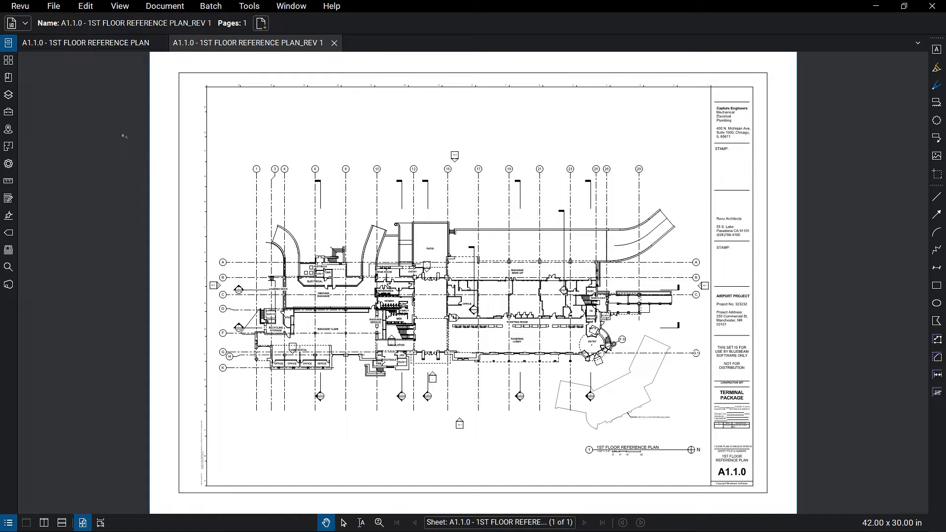
{"action": "left_click_drag", "start_coordinate": [222, 47], "coordinate": [154, 124]}
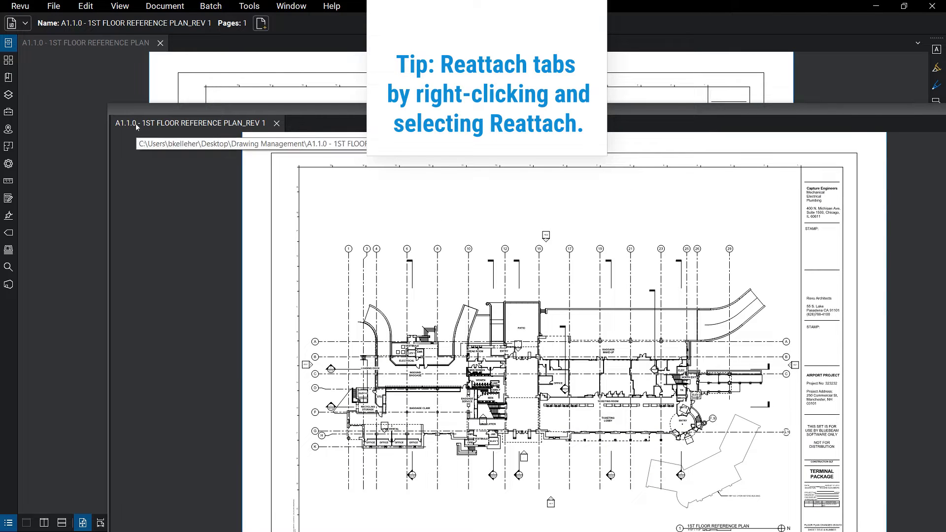
{"action": "right_click", "coordinate": [135, 123]}
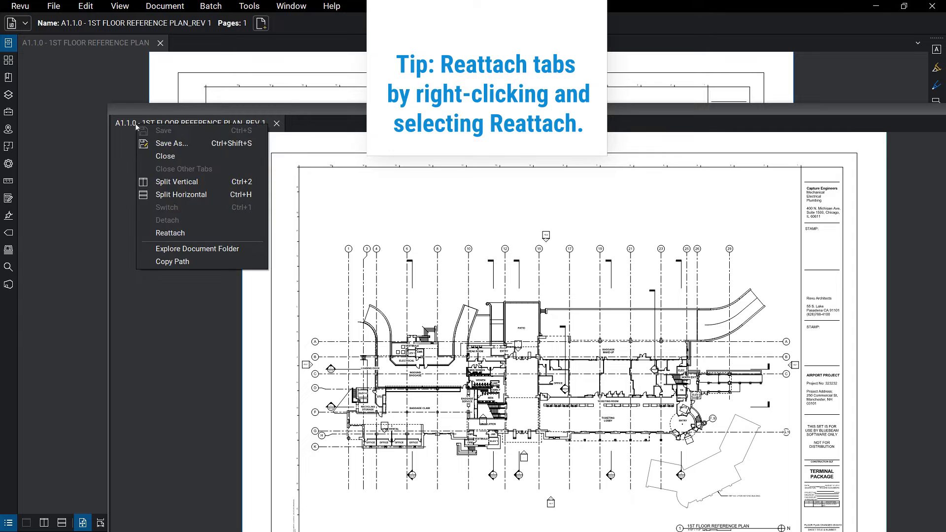
{"action": "left_click", "coordinate": [146, 232]}
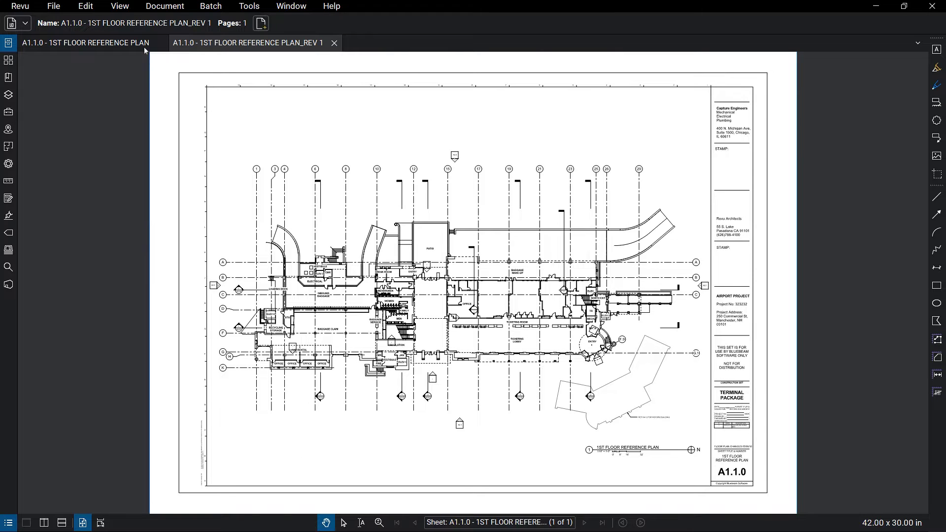
- Split the view vertically and zoom into the original and REV 1 plan panes
{"action": "left_click", "coordinate": [131, 8]}
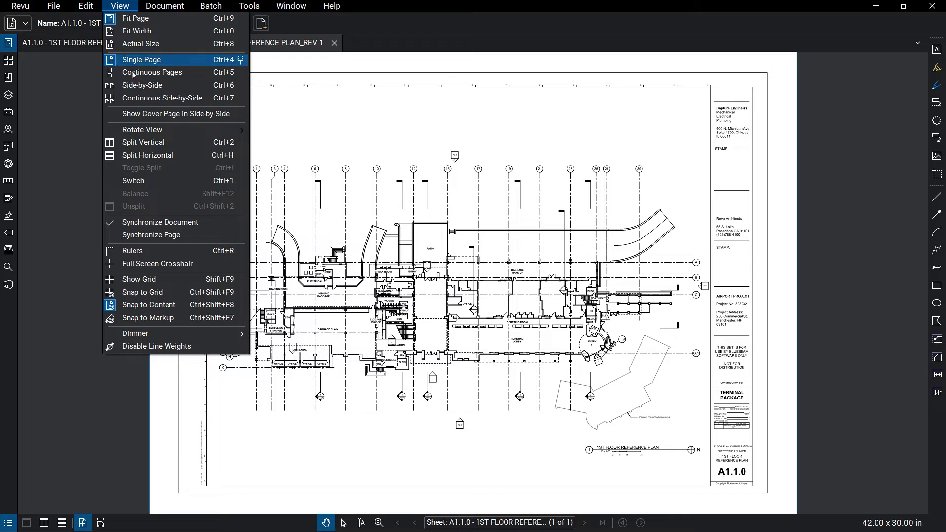
{"action": "left_click", "coordinate": [119, 144]}
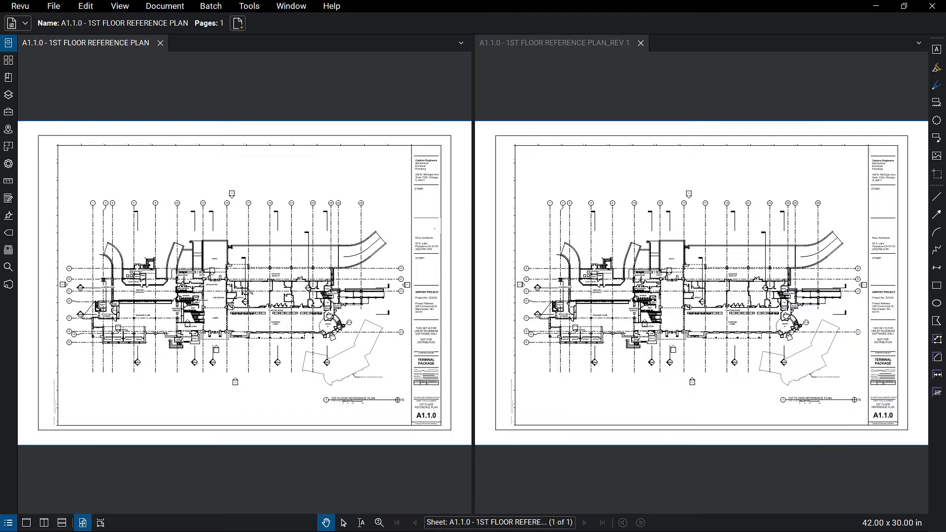
{"action": "scroll", "coordinate": [251, 293], "scroll_direction": "up", "scroll_amount": 5}
{"action": "left_click", "coordinate": [791, 331]}
{"action": "scroll", "coordinate": [791, 331], "scroll_direction": "up", "scroll_amount": 5}
{"action": "scroll", "coordinate": [791, 331], "scroll_direction": "up", "scroll_amount": 3}
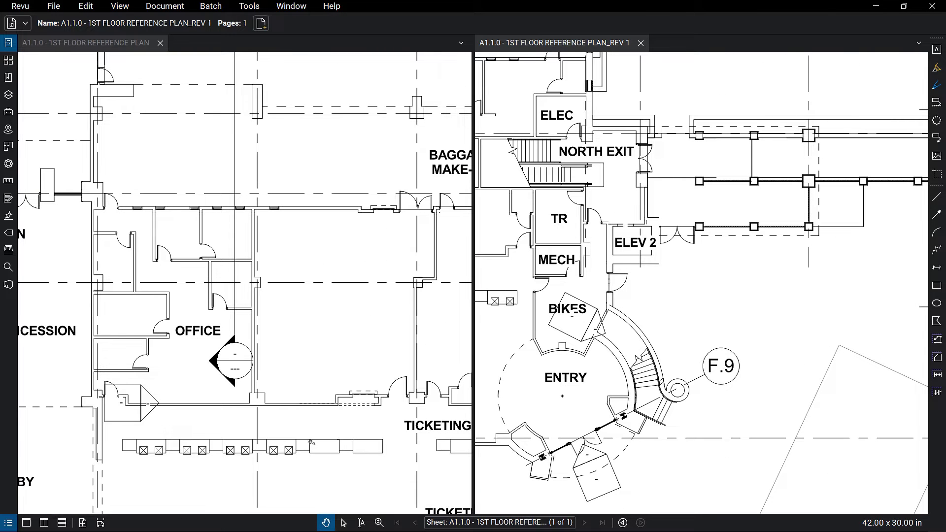
- Add a third pane with a WebTab, then close that web page again
{"action": "left_click", "coordinate": [44, 523]}
{"action": "left_click", "coordinate": [885, 42]}
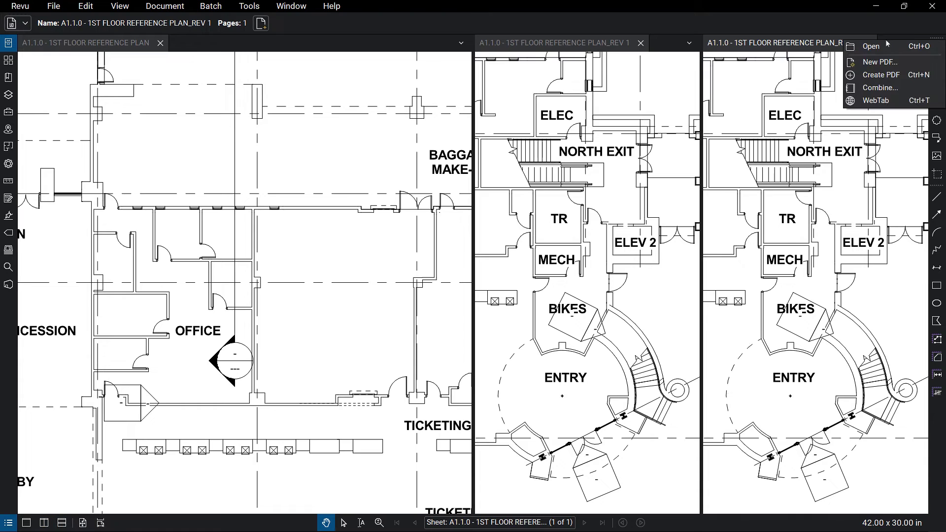
{"action": "left_click", "coordinate": [875, 101]}
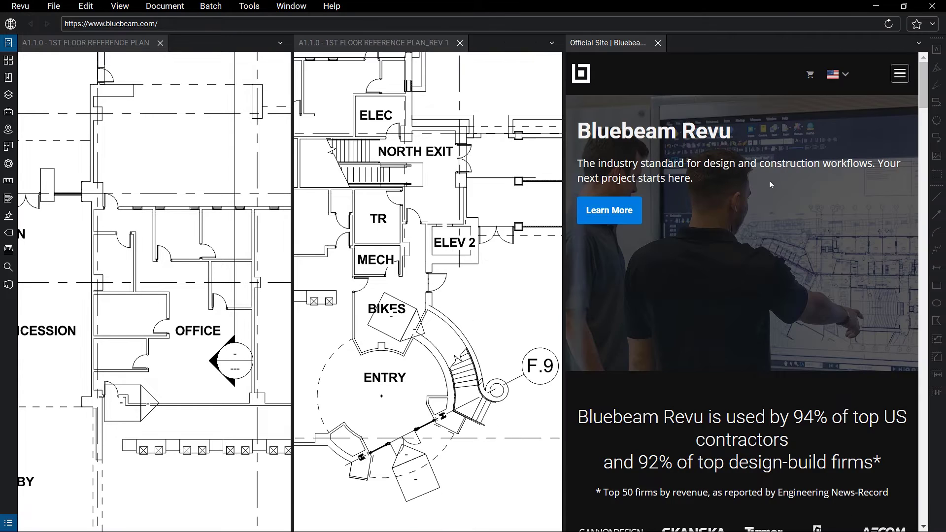
{"action": "scroll", "coordinate": [771, 185], "scroll_direction": "down", "scroll_amount": 14}
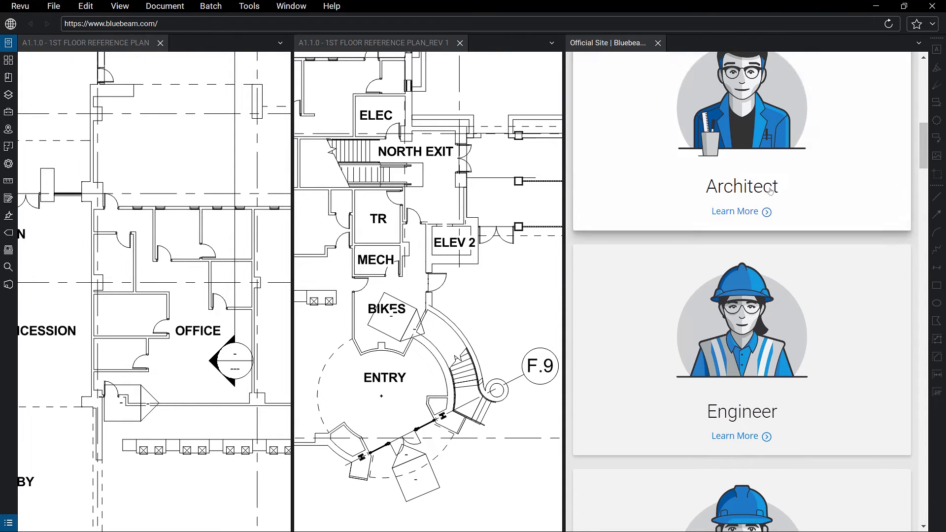
{"action": "key", "text": "ctrl+w"}
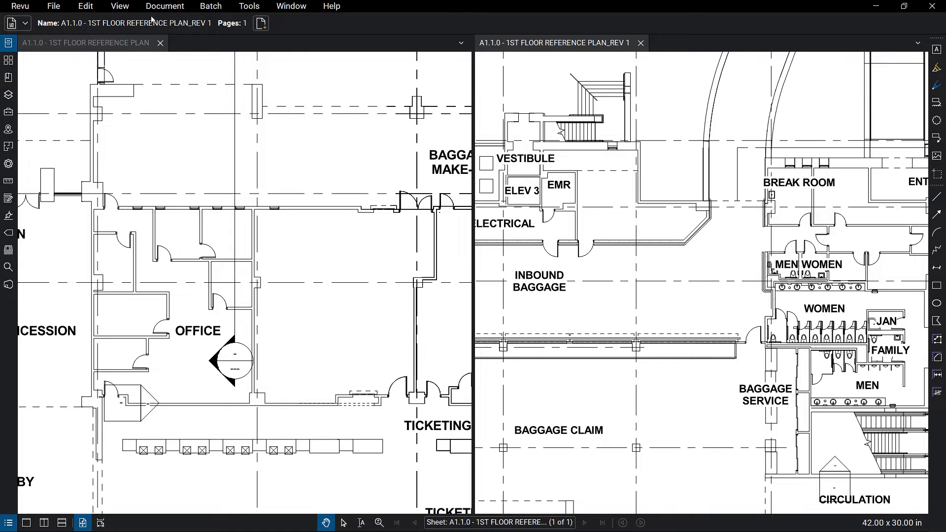
- Synchronize both panes, test with a pan and zoom, and fit the full A1.1.0 sheet
{"action": "left_click", "coordinate": [120, 6]}
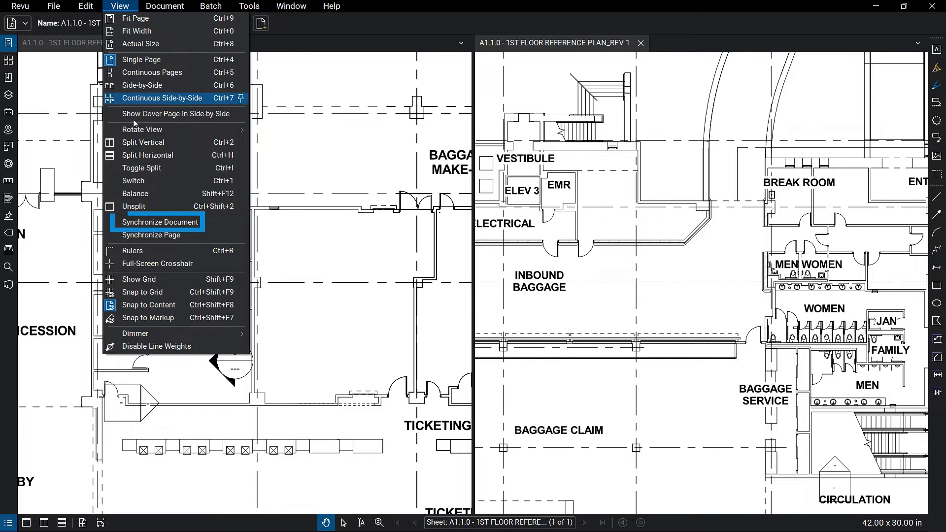
{"action": "left_click", "coordinate": [113, 226]}
{"action": "scroll", "coordinate": [225, 238], "scroll_direction": "down", "scroll_amount": 3}
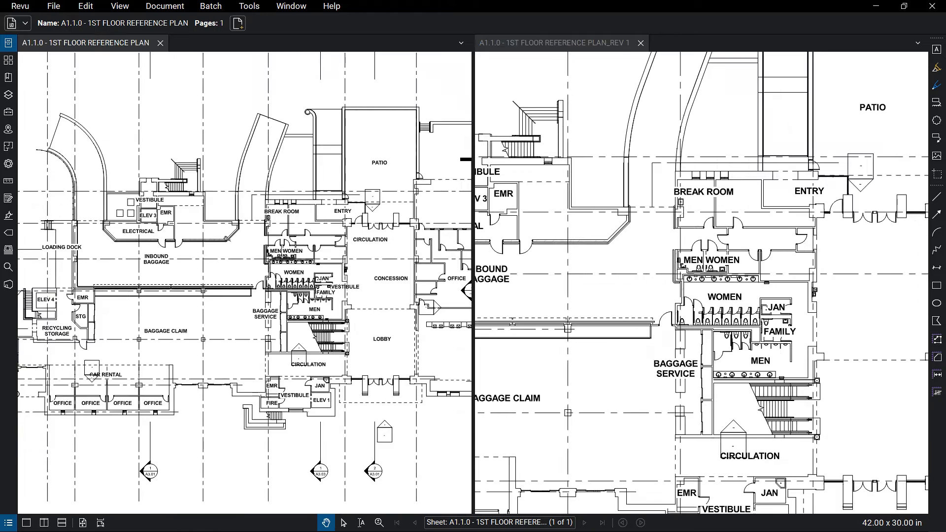
{"action": "left_click_drag", "start_coordinate": [444, 276], "coordinate": [275, 281]}
{"action": "scroll", "coordinate": [274, 281], "scroll_direction": "up", "scroll_amount": 6}
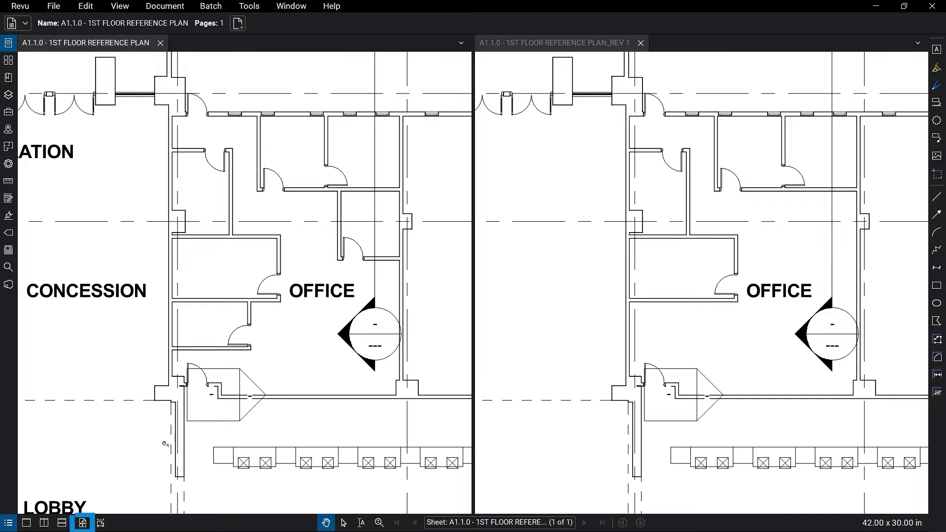
{"action": "left_click", "coordinate": [82, 523]}
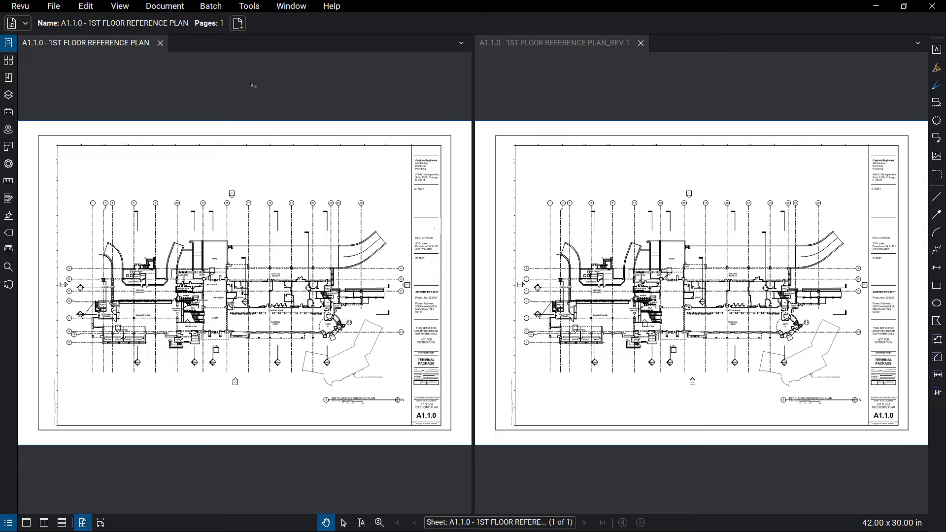
- Compare the original and REV 1 plans, zoom into the clouded changes, and discard the _Diff result
{"action": "left_click", "coordinate": [167, 6]}
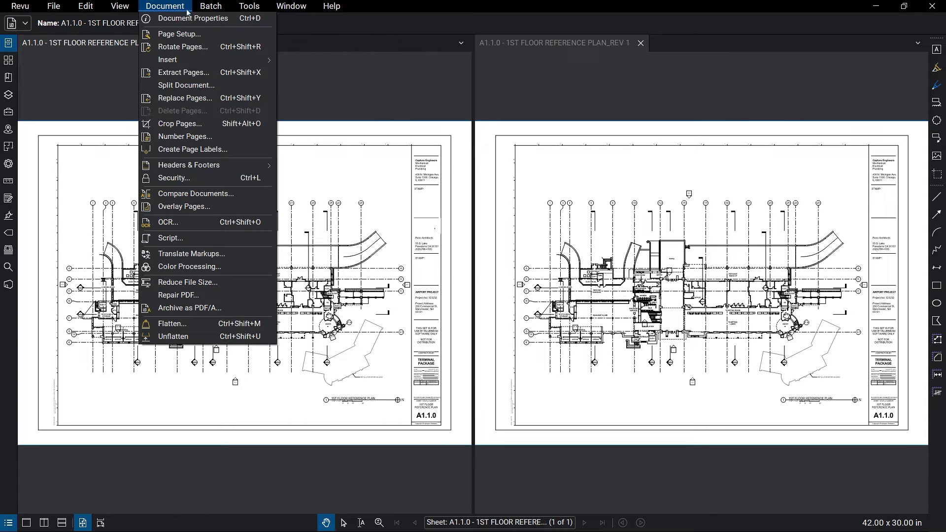
{"action": "left_click", "coordinate": [234, 195]}
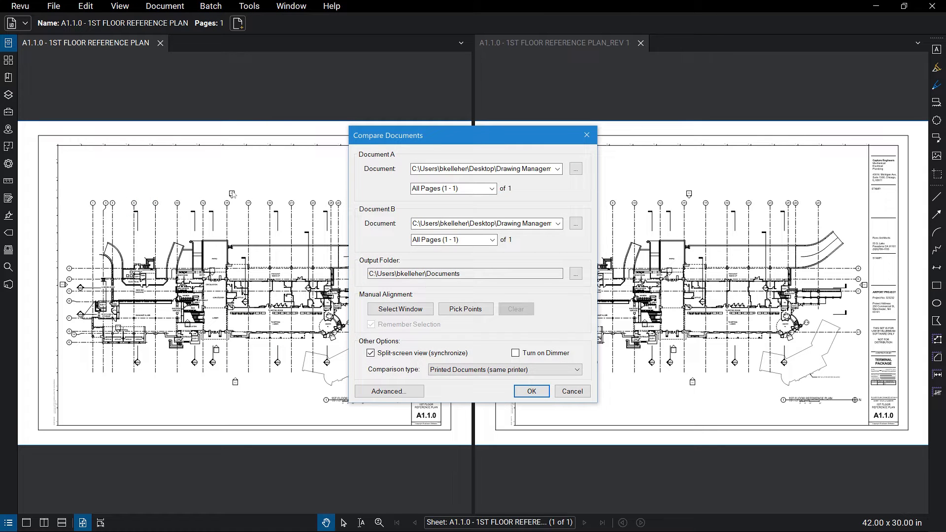
{"action": "left_click", "coordinate": [521, 391]}
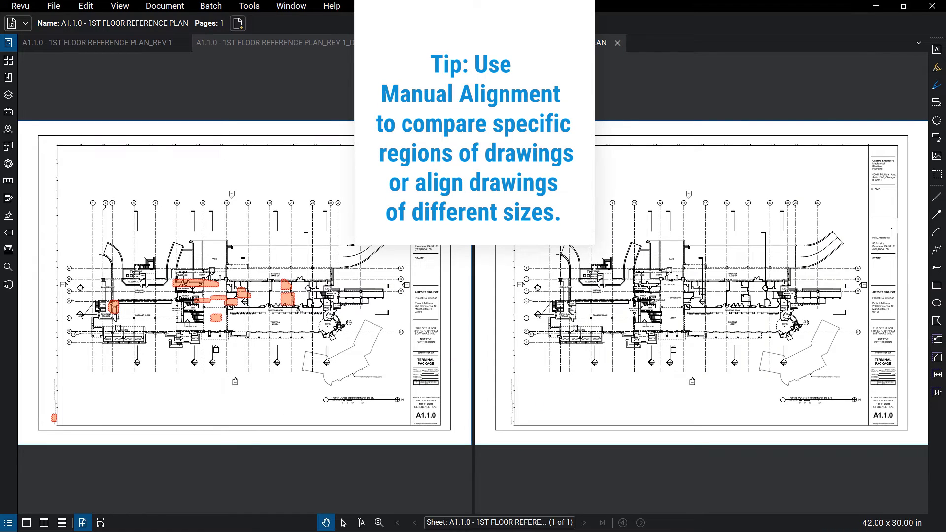
{"action": "scroll", "coordinate": [298, 309], "scroll_direction": "up", "scroll_amount": 6}
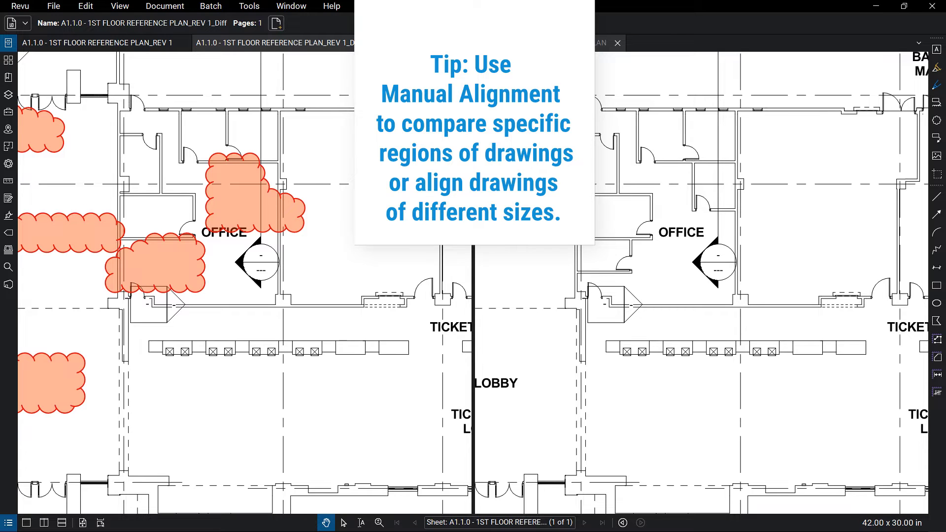
{"action": "key", "text": "ctrl+w"}
{"action": "left_click", "coordinate": [541, 328]}
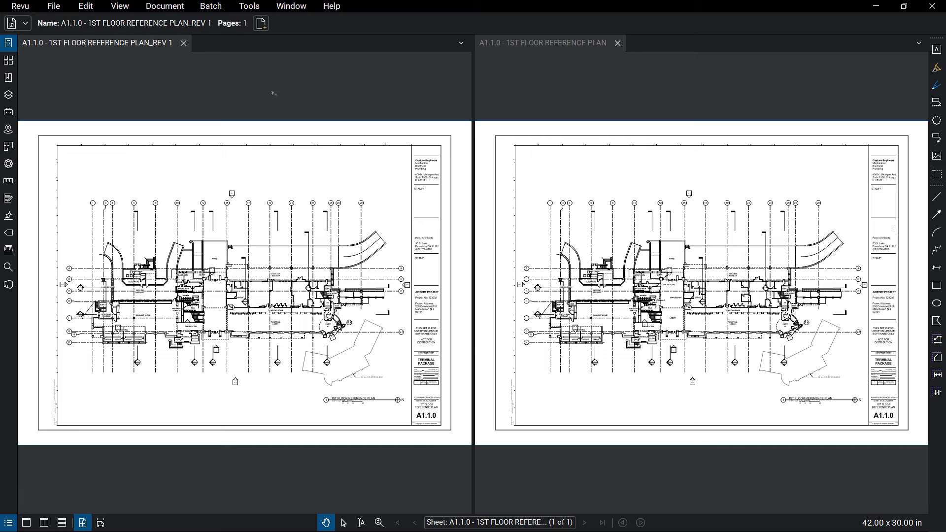
- Create an Overlay document of the original and REV 1 plan versions
{"action": "left_click", "coordinate": [183, 7]}
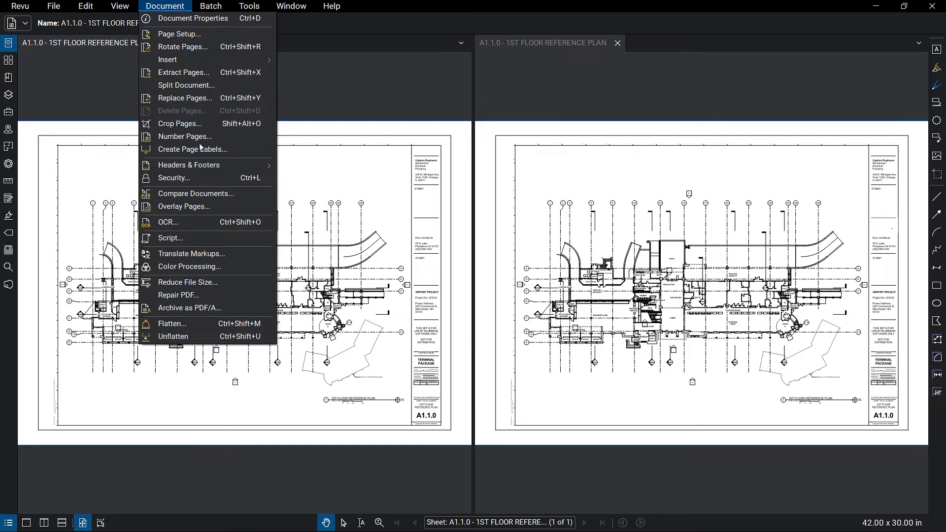
{"action": "left_click", "coordinate": [214, 207]}
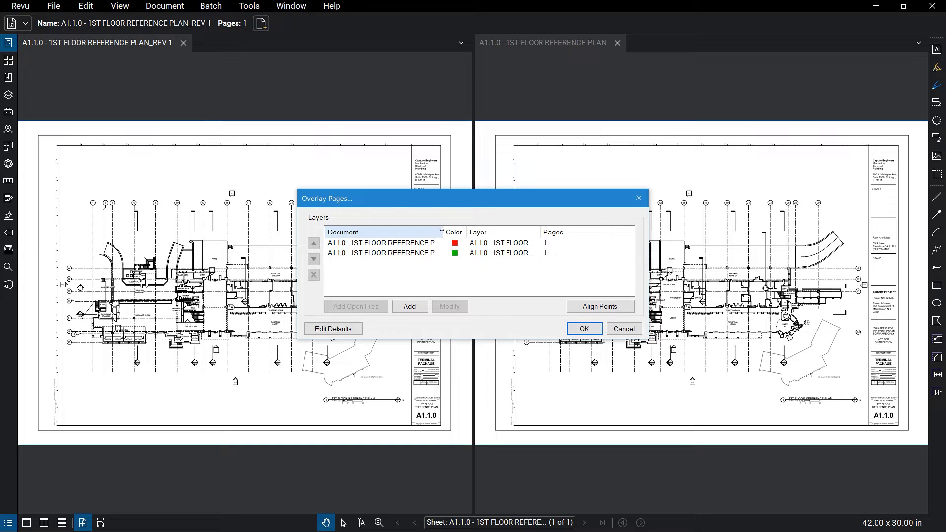
{"action": "left_click_drag", "start_coordinate": [443, 232], "coordinate": [491, 233]}
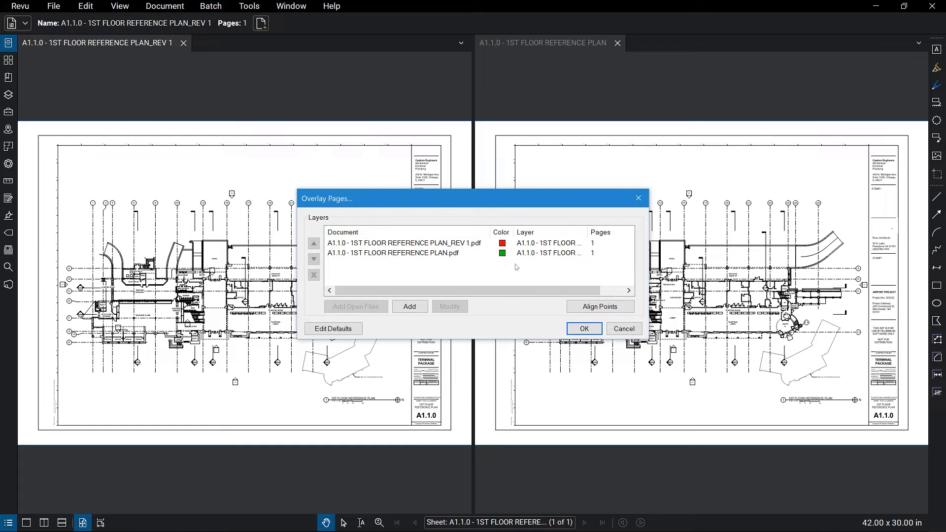
{"action": "left_click", "coordinate": [594, 333]}
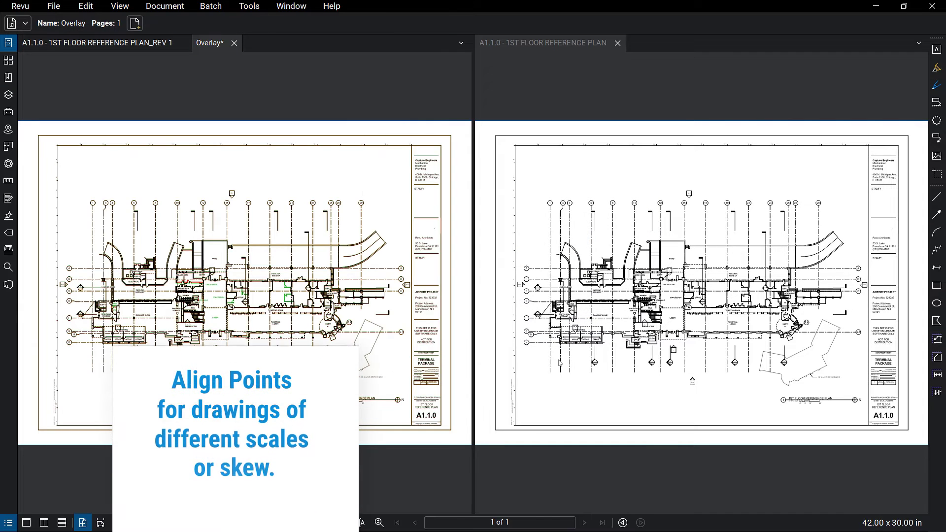
- Zoom and pan to the central rooms and show the overlay's Layers list
{"action": "left_click", "coordinate": [562, 361]}
{"action": "scroll", "coordinate": [244, 282], "scroll_direction": "up", "scroll_amount": 5}
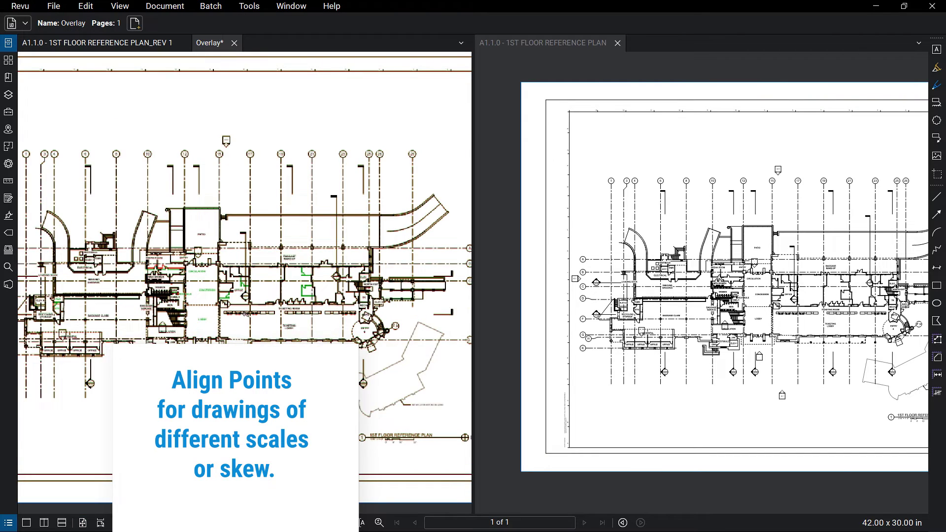
{"action": "scroll", "coordinate": [232, 306], "scroll_direction": "up", "scroll_amount": 2}
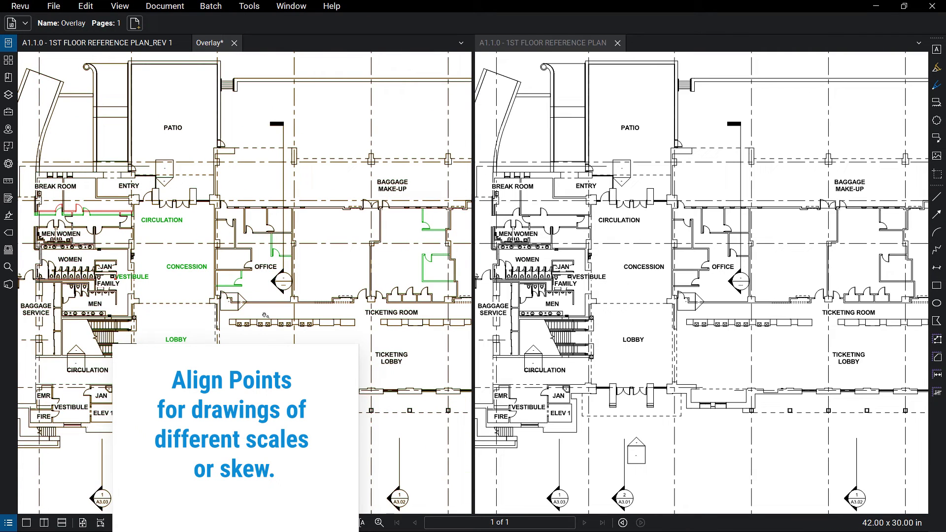
{"action": "scroll", "coordinate": [356, 307], "scroll_direction": "up", "scroll_amount": 2}
{"action": "left_click_drag", "start_coordinate": [404, 312], "coordinate": [289, 346]}
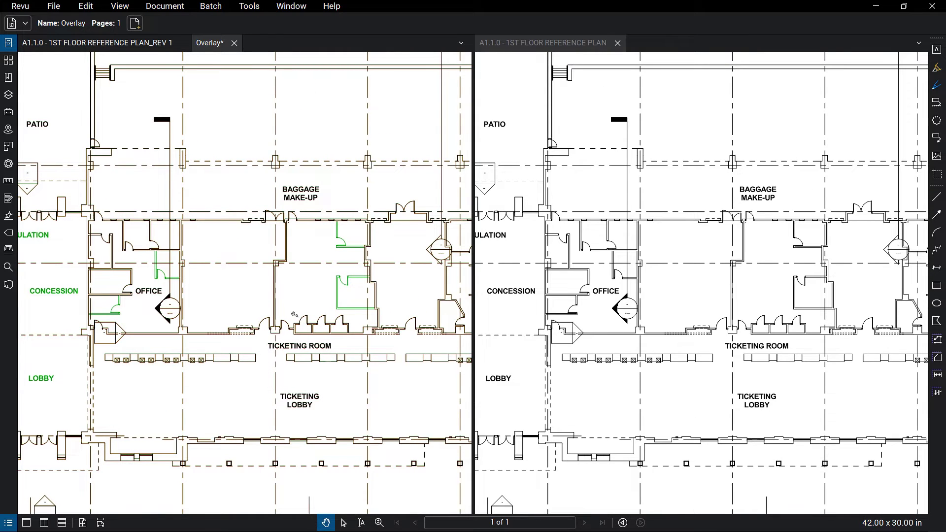
{"action": "left_click", "coordinate": [10, 96]}
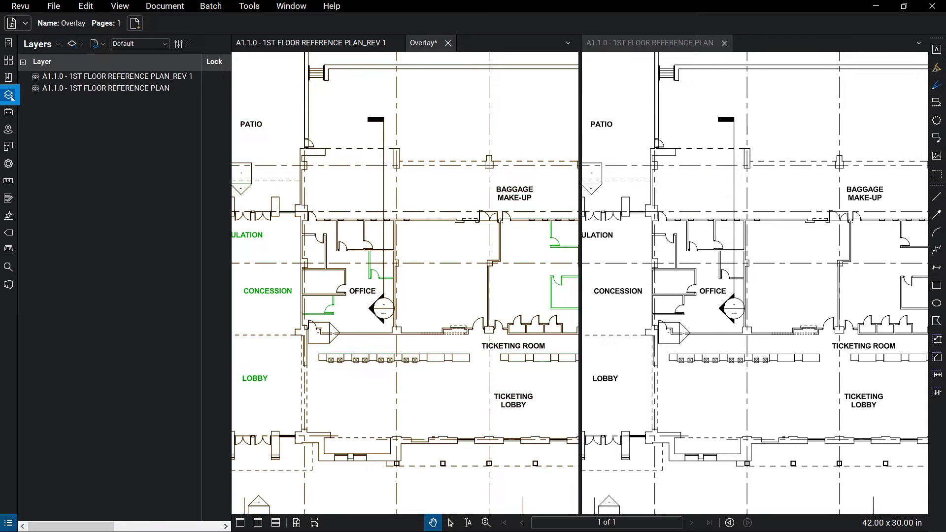
- Hide and restore the REV 1 and original layers in turn, then open Batch Compare Documents
{"action": "left_click", "coordinate": [35, 76]}
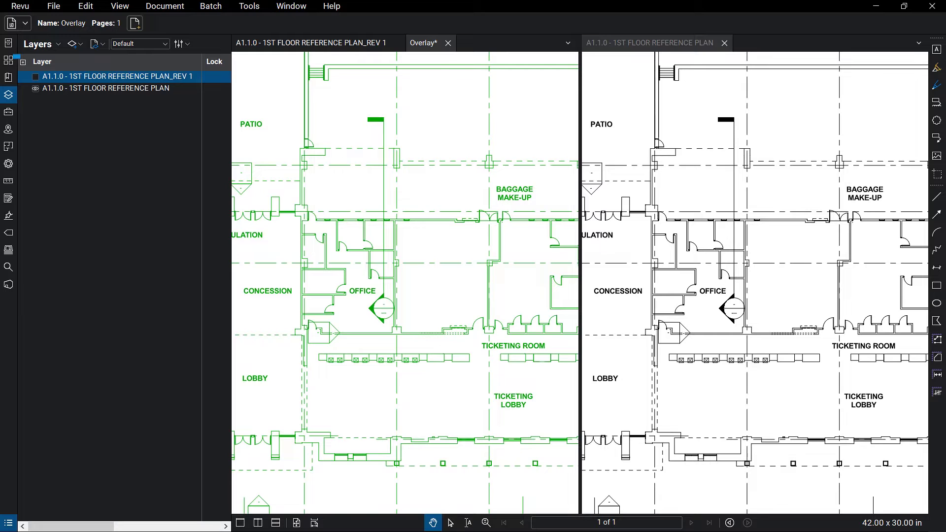
{"action": "left_click", "coordinate": [35, 77]}
{"action": "left_click", "coordinate": [35, 88]}
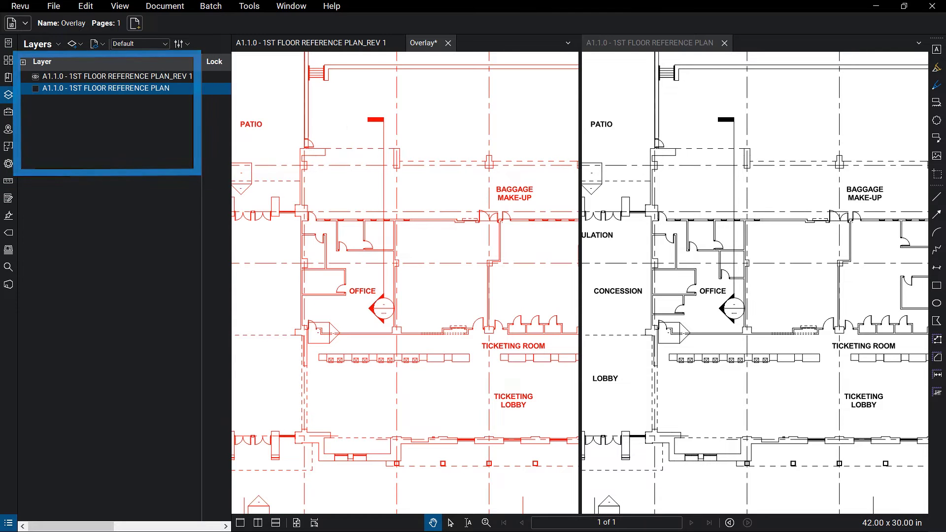
{"action": "left_click", "coordinate": [34, 88]}
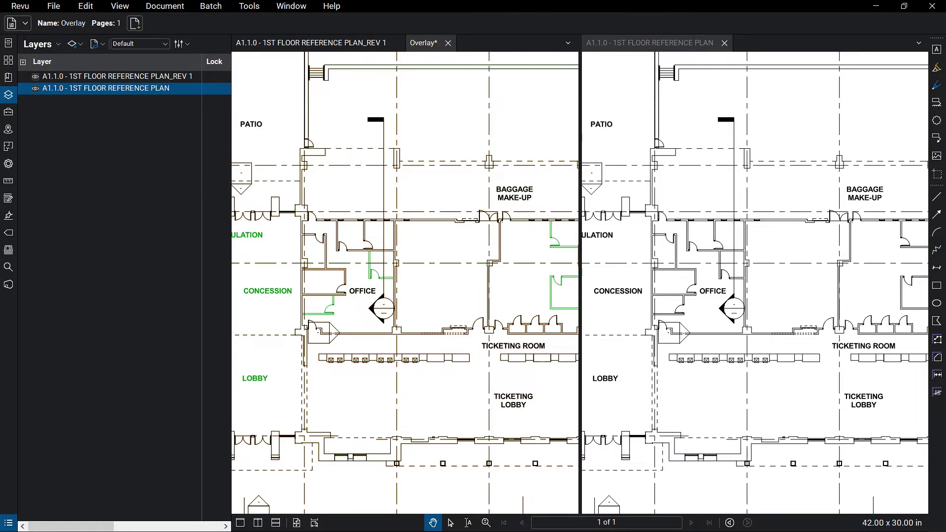
{"action": "left_click", "coordinate": [9, 96]}
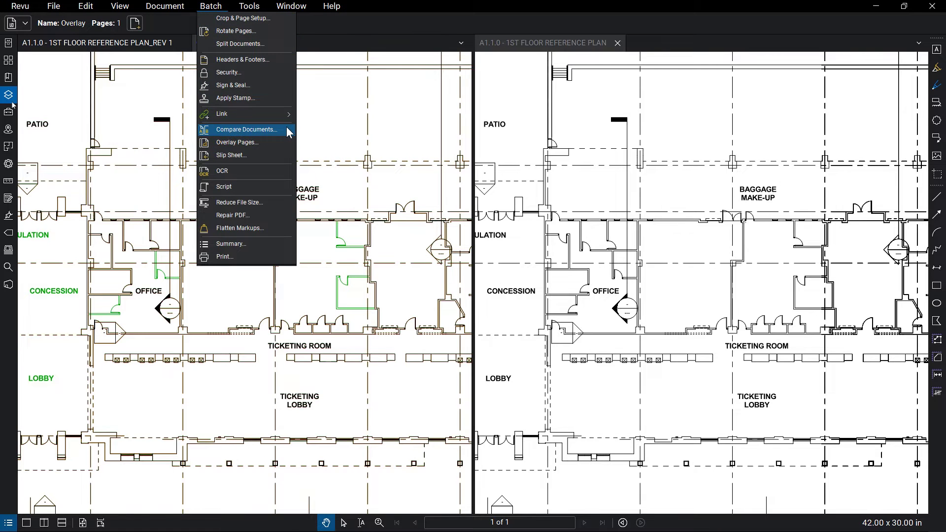
{"action": "left_click", "coordinate": [289, 132]}
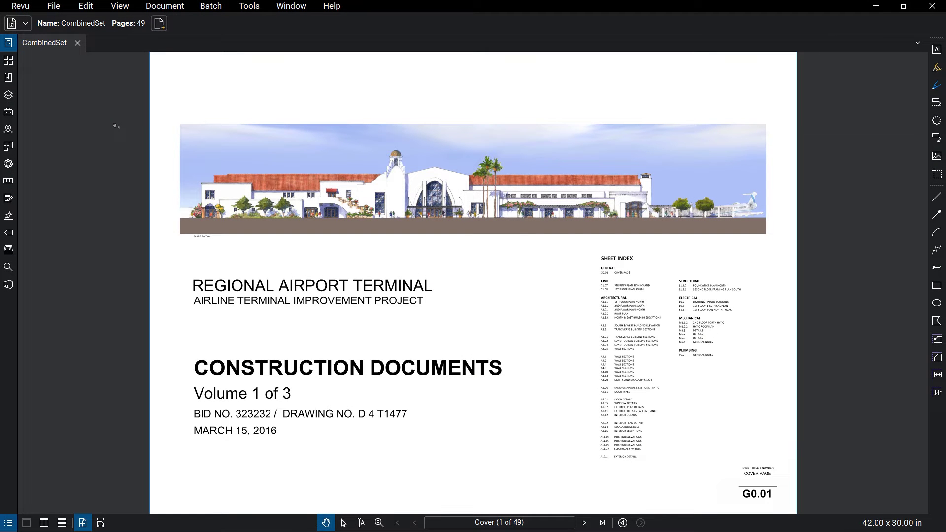
- Select page 5 in Thumbnails and rename its page label to A1.1.2
{"action": "left_click", "coordinate": [8, 60]}
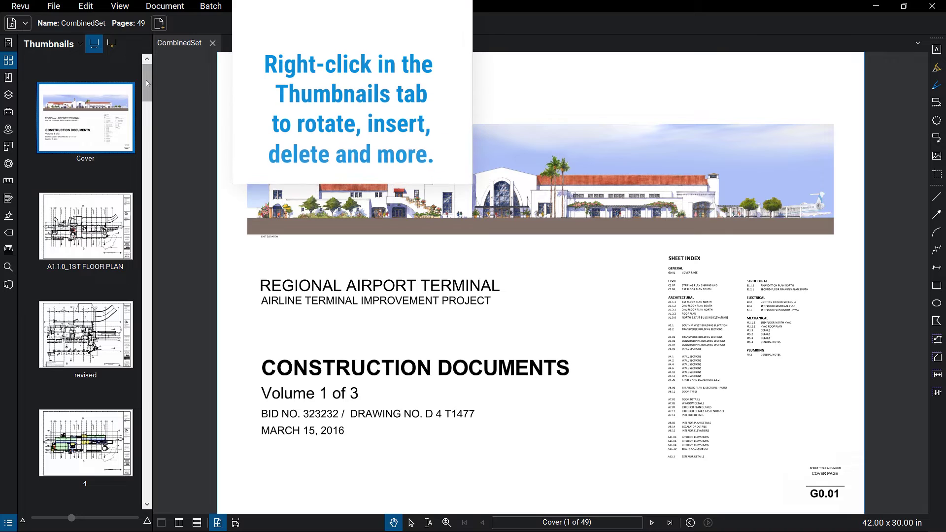
{"action": "left_click_drag", "start_coordinate": [146, 83], "coordinate": [143, 96]}
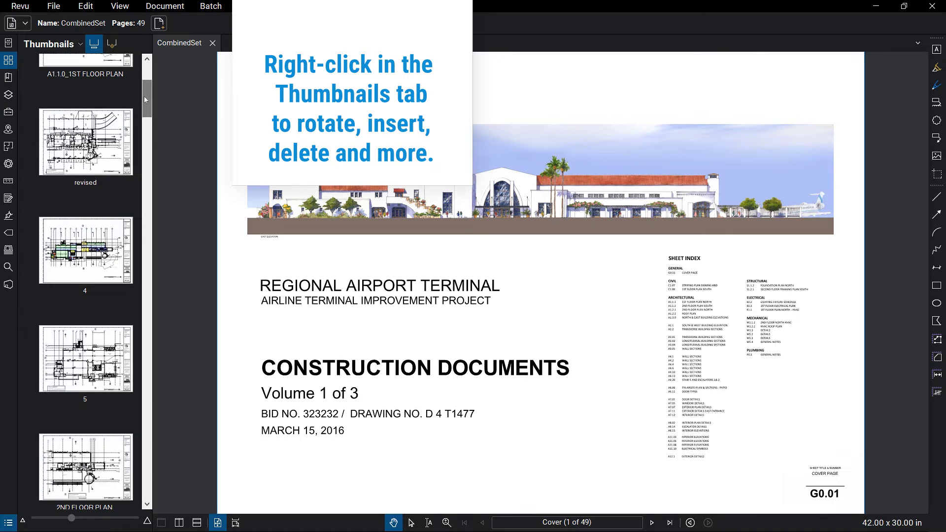
{"action": "left_click", "coordinate": [98, 337]}
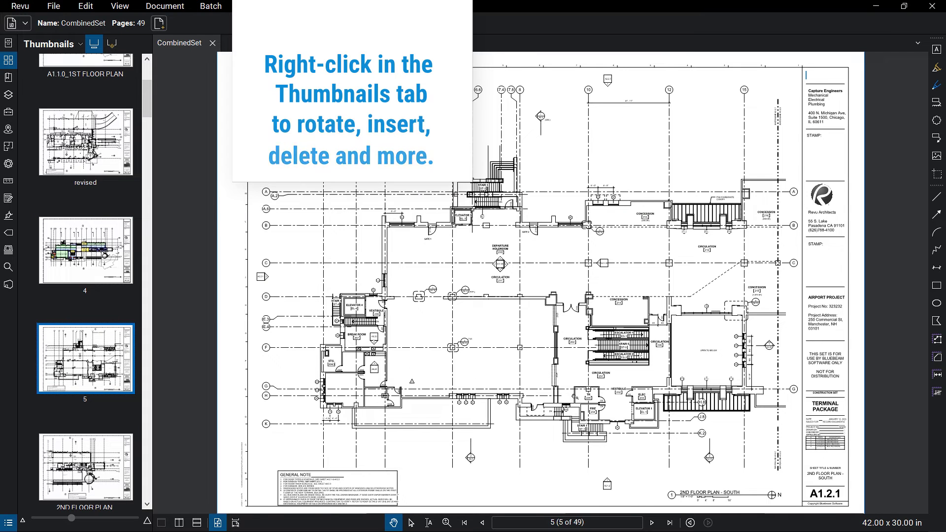
{"action": "scroll", "coordinate": [837, 488], "scroll_direction": "up", "scroll_amount": 3}
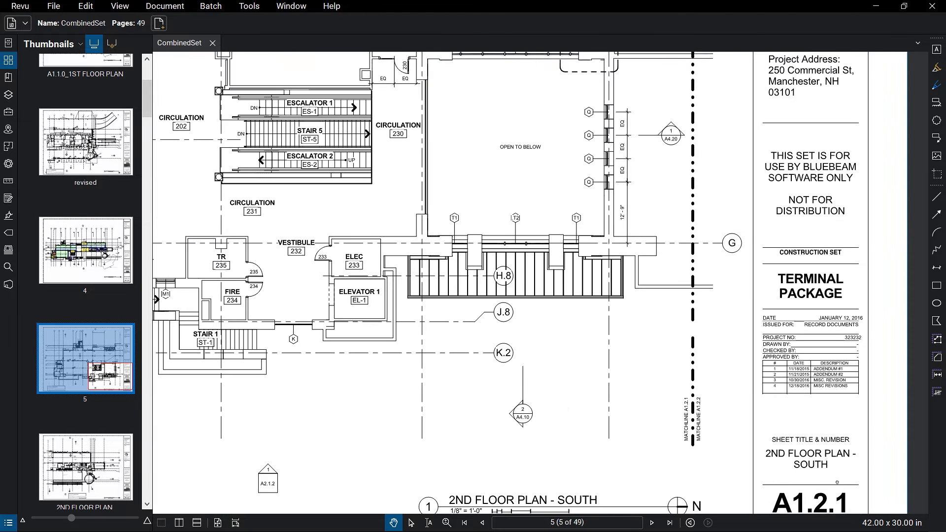
{"action": "left_click_drag", "start_coordinate": [836, 482], "coordinate": [846, 419]}
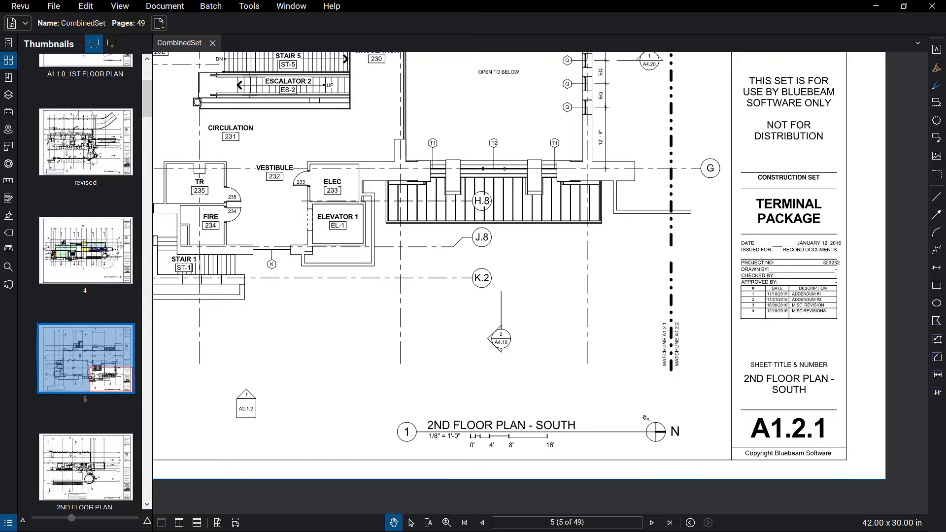
{"action": "double_click", "coordinate": [87, 400]}
{"action": "type", "text": "A1.1"}
{"action": "key", "text": "BackSpace"}
{"action": "type", "text": "2"}
{"action": "key", "text": "Return"}
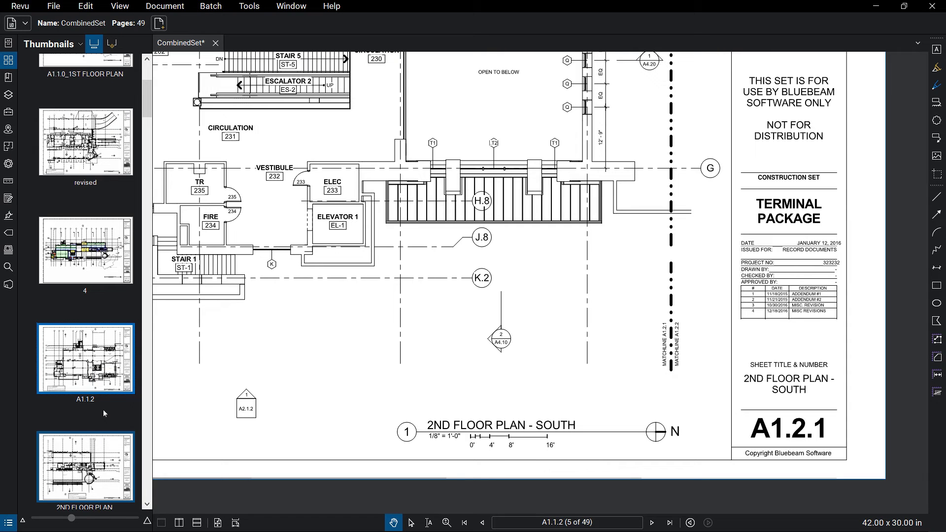
{"action": "left_click", "coordinate": [112, 43]}
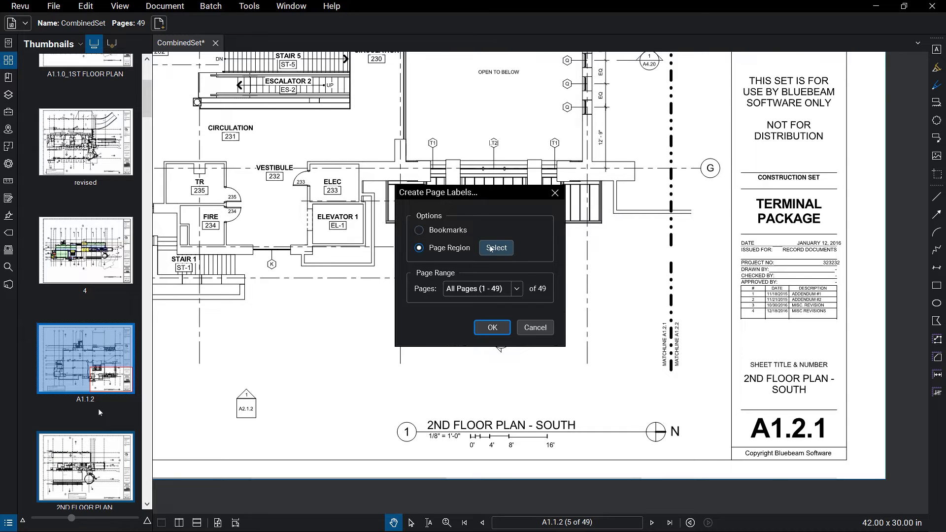
- Label all 49 pages as sheet number_sheet title from title-block regions, e.g. A1.2.1_2ND FLOOR PLAN - SOUTH
{"action": "left_click", "coordinate": [491, 248]}
{"action": "mouse_move", "coordinate": [703, 452]}
{"action": "left_mouse_down"}
{"action": "mouse_move", "coordinate": [729, 476]}
{"action": "mouse_move", "coordinate": [836, 492]}
{"action": "left_mouse_up"}
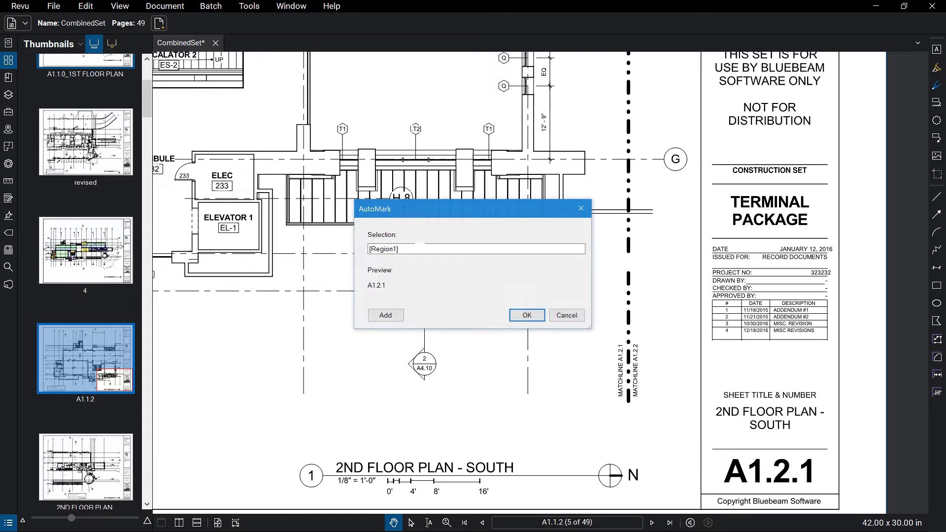
{"action": "left_click", "coordinate": [494, 252]}
{"action": "type", "text": "_"}
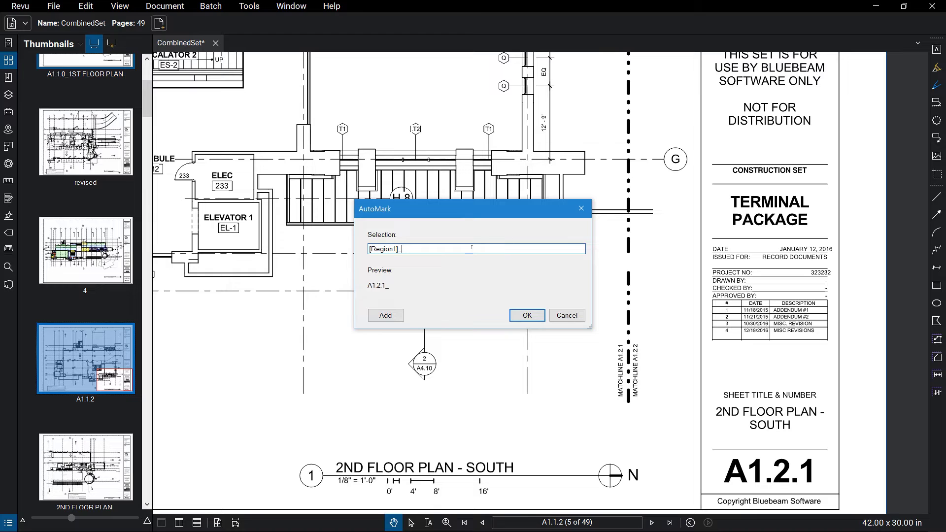
{"action": "left_click", "coordinate": [393, 315]}
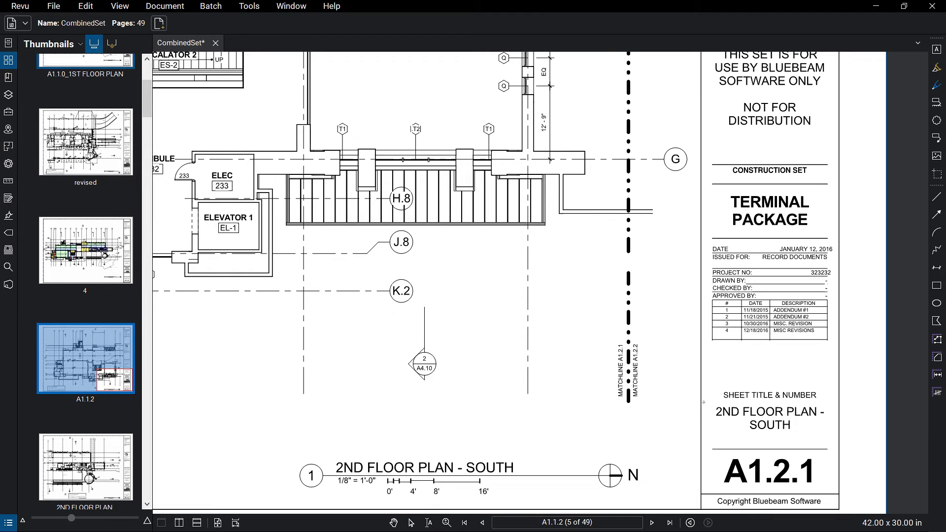
{"action": "left_click_drag", "start_coordinate": [705, 400], "coordinate": [836, 447]}
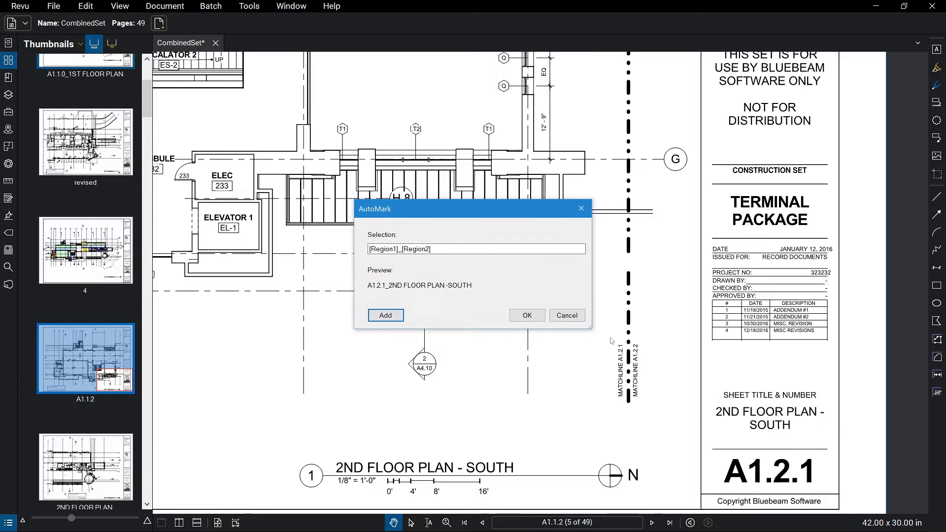
{"action": "left_click", "coordinate": [531, 315]}
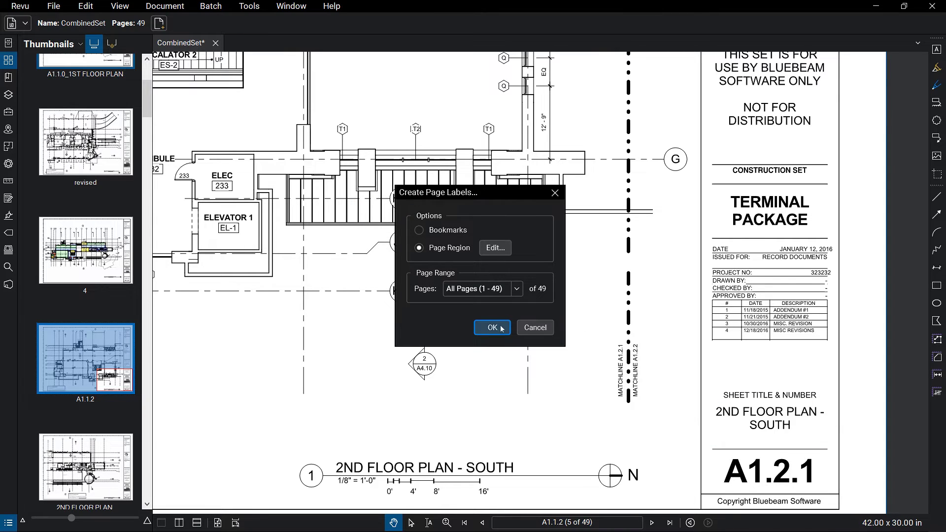
{"action": "left_click", "coordinate": [492, 327]}
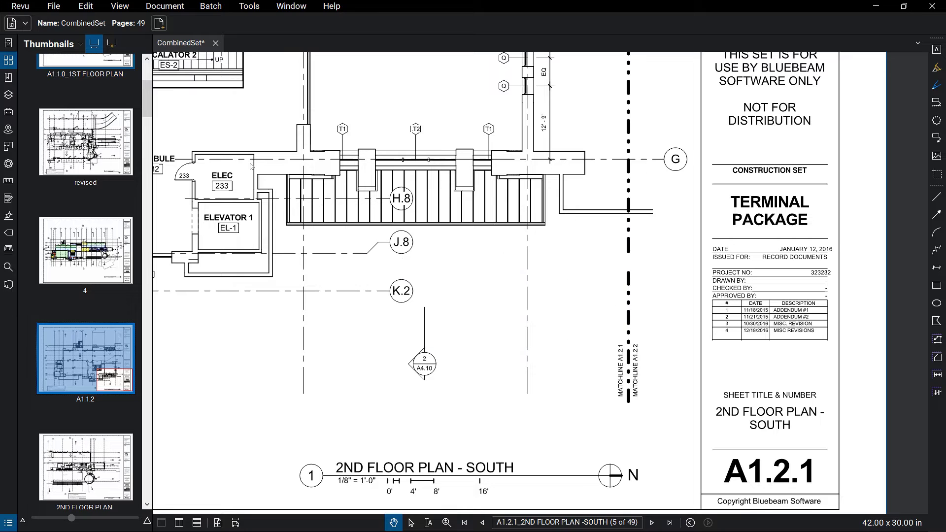
{"action": "left_click_drag", "start_coordinate": [146, 116], "coordinate": [140, 89]}
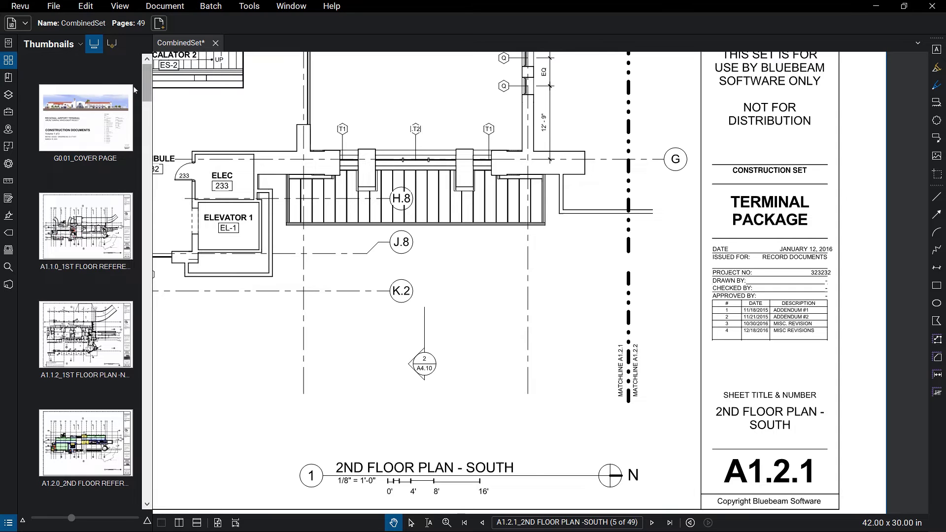
- Generate bookmarks for all 49 sheets from their page labels
{"action": "left_click", "coordinate": [9, 77]}
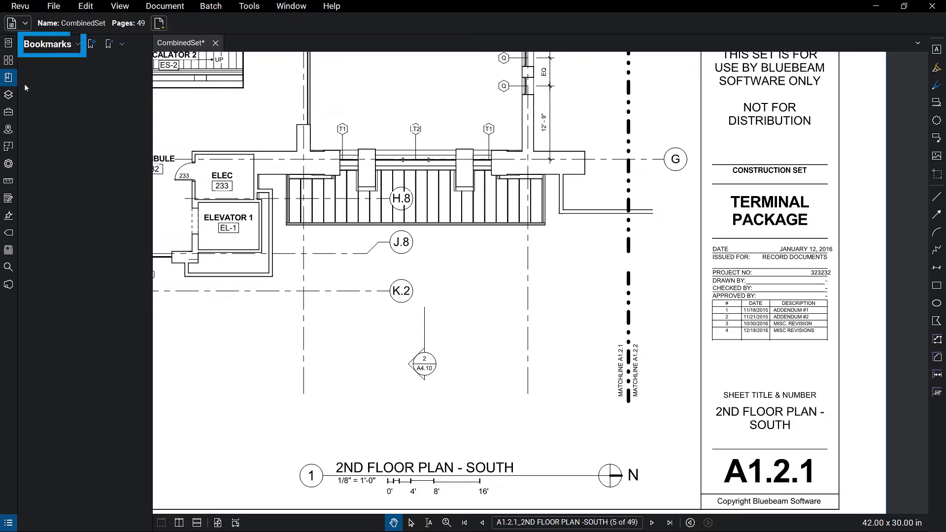
{"action": "left_click", "coordinate": [90, 45]}
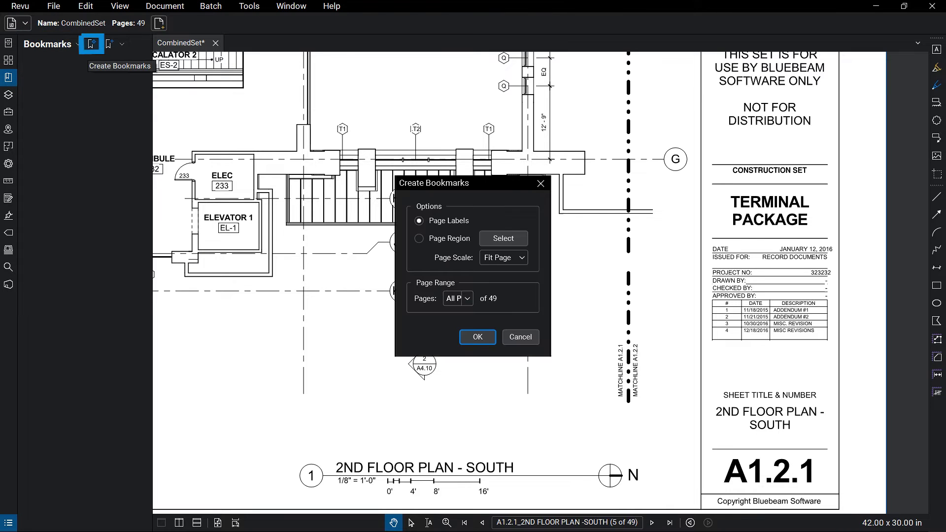
{"action": "left_click", "coordinate": [493, 338]}
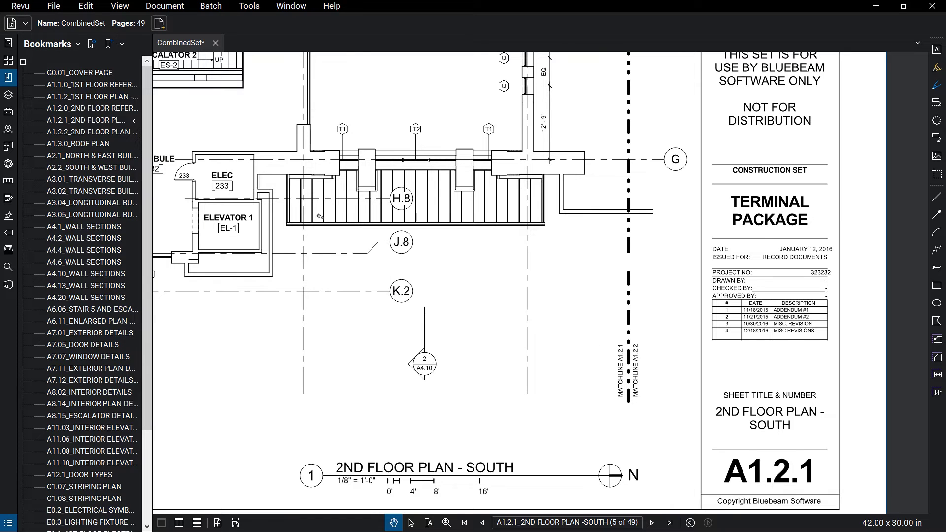
- Dismiss the Bookmarks options menu and collapse the Bookmarks panel
{"action": "left_click", "coordinate": [49, 44]}
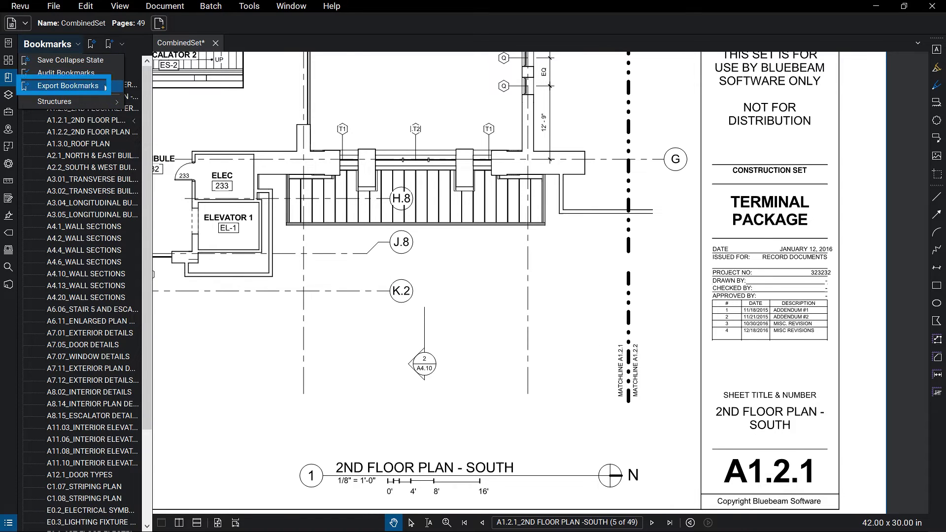
{"action": "left_click", "coordinate": [71, 85]}
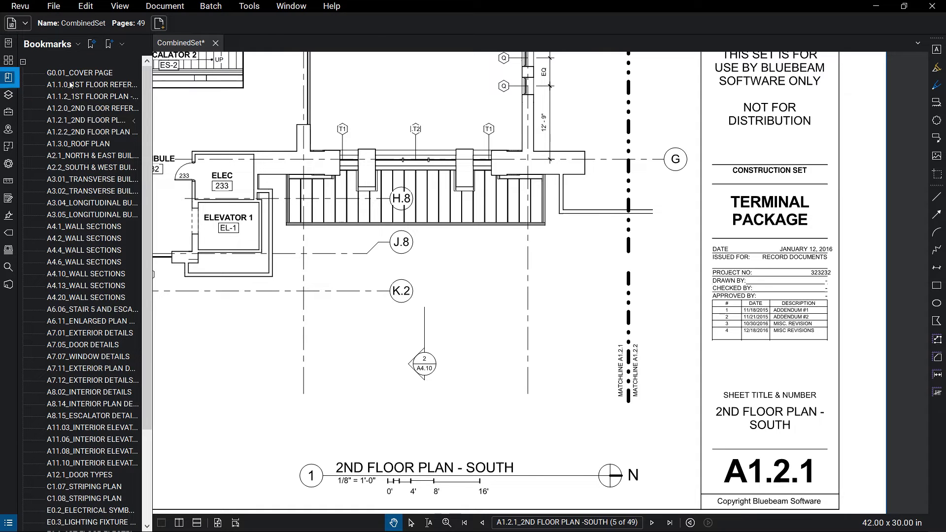
{"action": "left_click", "coordinate": [8, 77]}
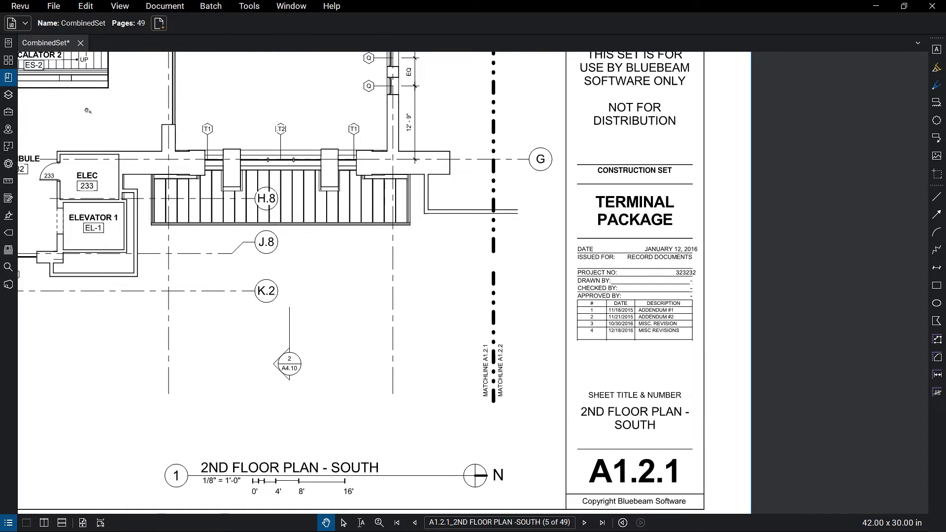
- From the G0.01 cover page, start a new Batch Link job with the open CombinedSet.pdf
{"action": "left_click", "coordinate": [8, 60]}
{"action": "left_click", "coordinate": [85, 117]}
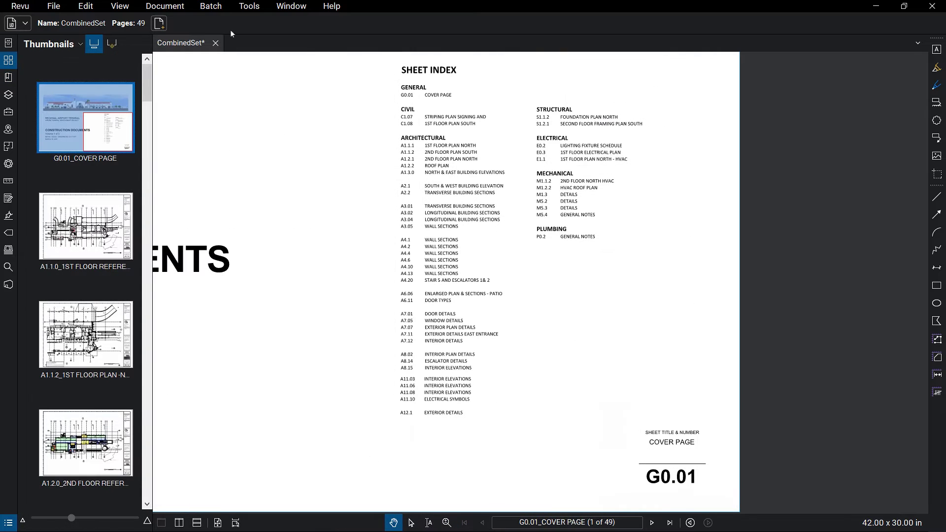
{"action": "left_click", "coordinate": [223, 6]}
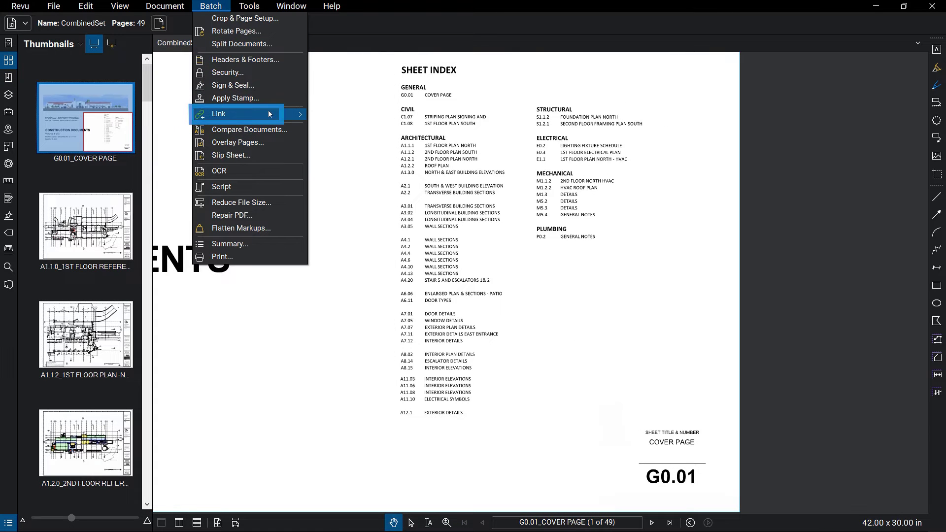
{"action": "mouse_move", "coordinate": [269, 114]}
{"action": "left_click", "coordinate": [332, 114]}
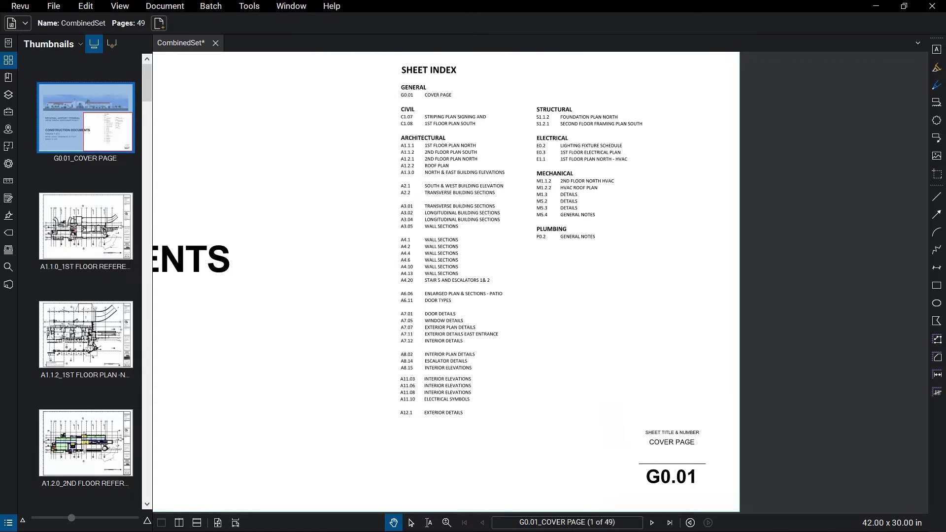
{"action": "left_click", "coordinate": [332, 326]}
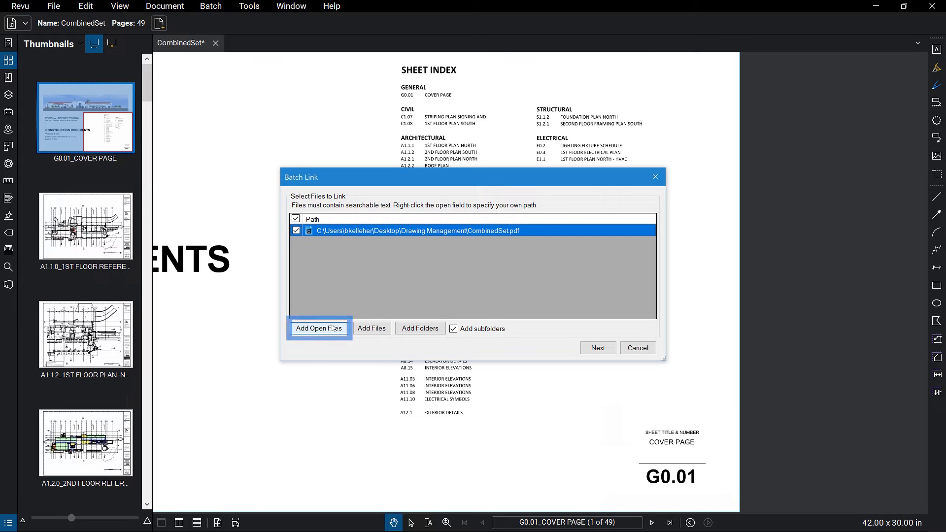
{"action": "left_click", "coordinate": [587, 348]}
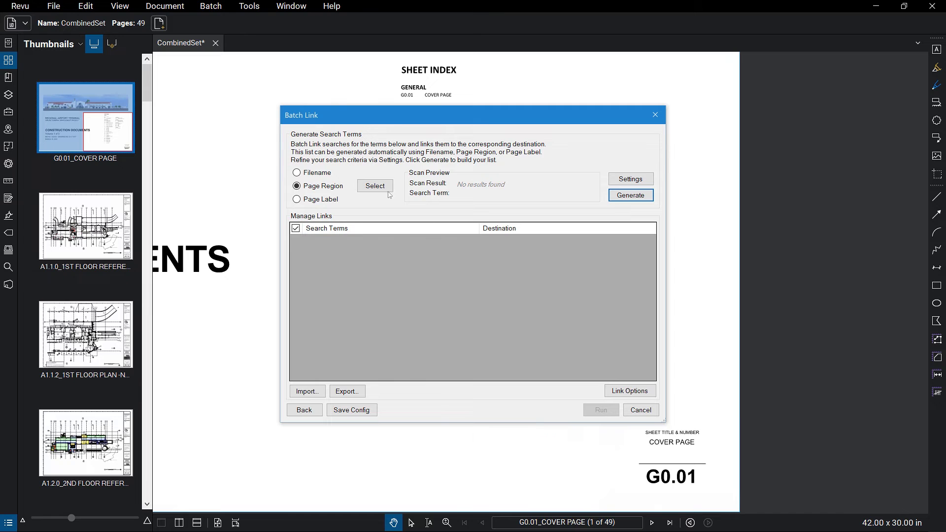
- Scan the G0.01 sheet-number region, generate and run the links, creating 260 hyperlinks
{"action": "left_click", "coordinate": [383, 189]}
{"action": "left_click_drag", "start_coordinate": [637, 466], "coordinate": [701, 499]}
{"action": "left_click", "coordinate": [526, 314]}
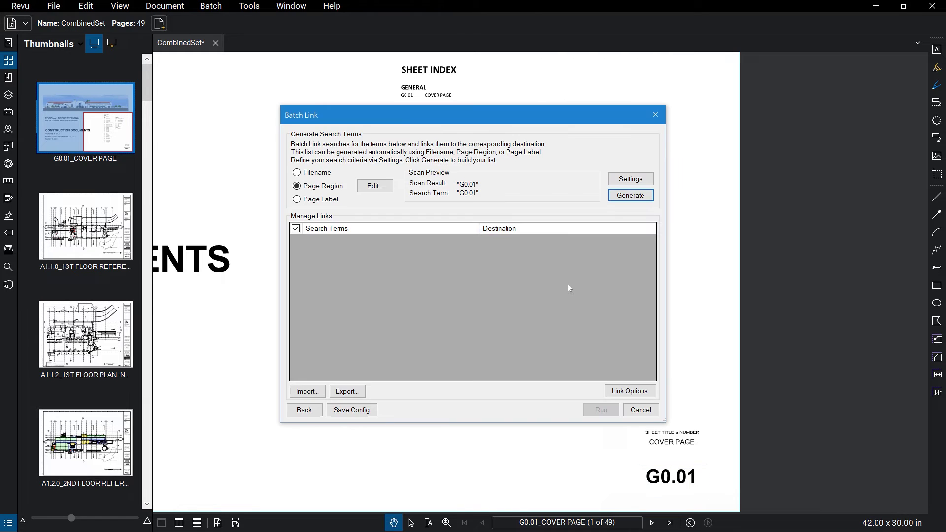
{"action": "left_click", "coordinate": [619, 196]}
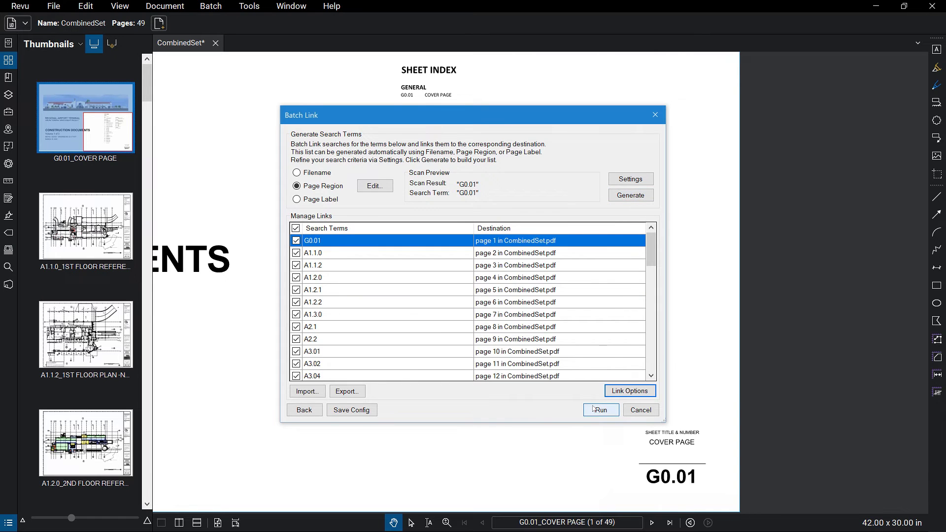
{"action": "left_click", "coordinate": [593, 409]}
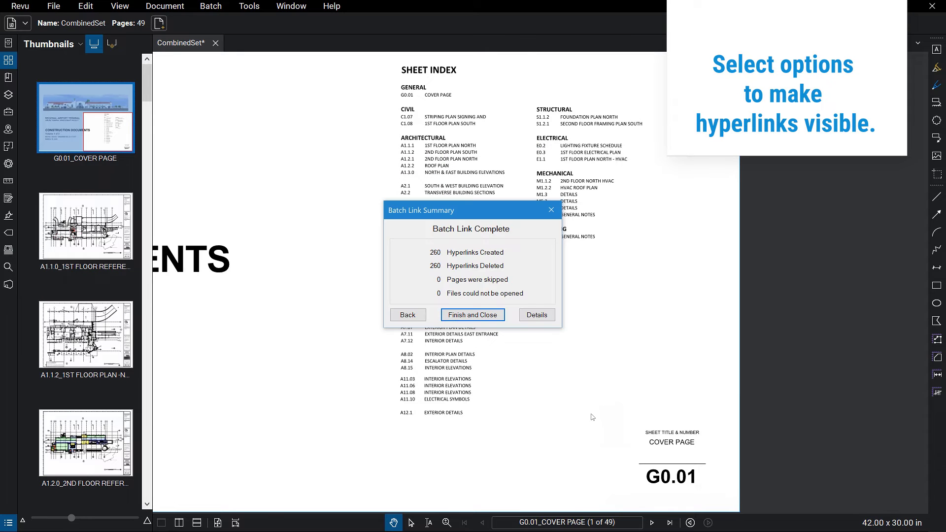
{"action": "left_click", "coordinate": [473, 315]}
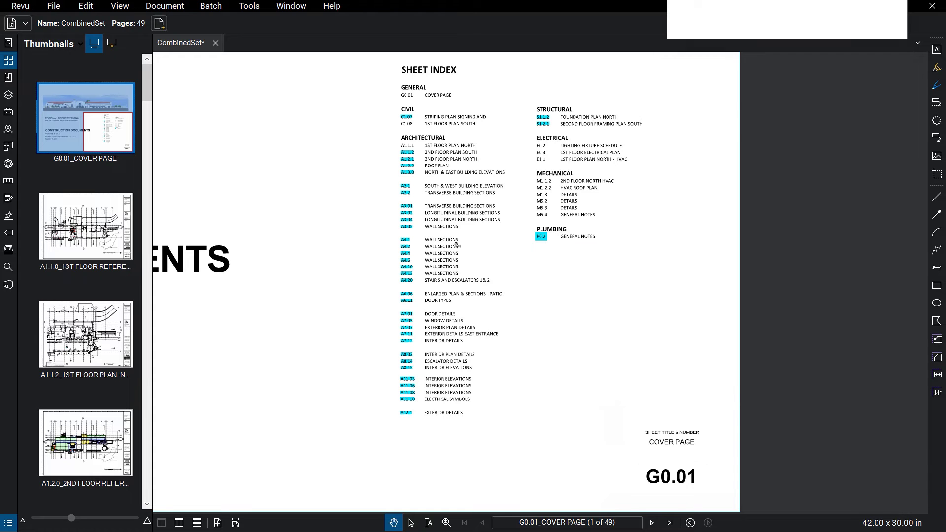
- Follow the sheet index links to sheet A1.1.2, then to A7.11 Exterior Plan Details
{"action": "left_click", "coordinate": [412, 159]}
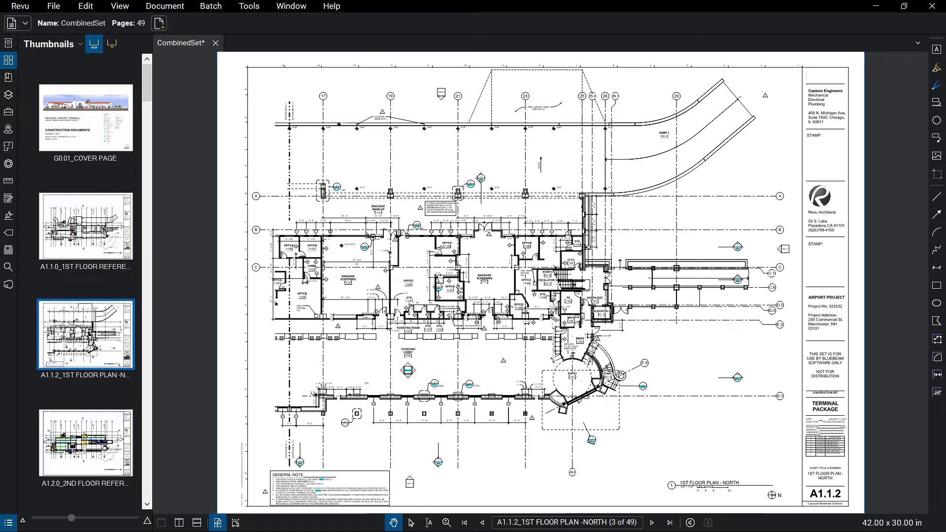
{"action": "scroll", "coordinate": [432, 318], "scroll_direction": "up", "scroll_amount": 3}
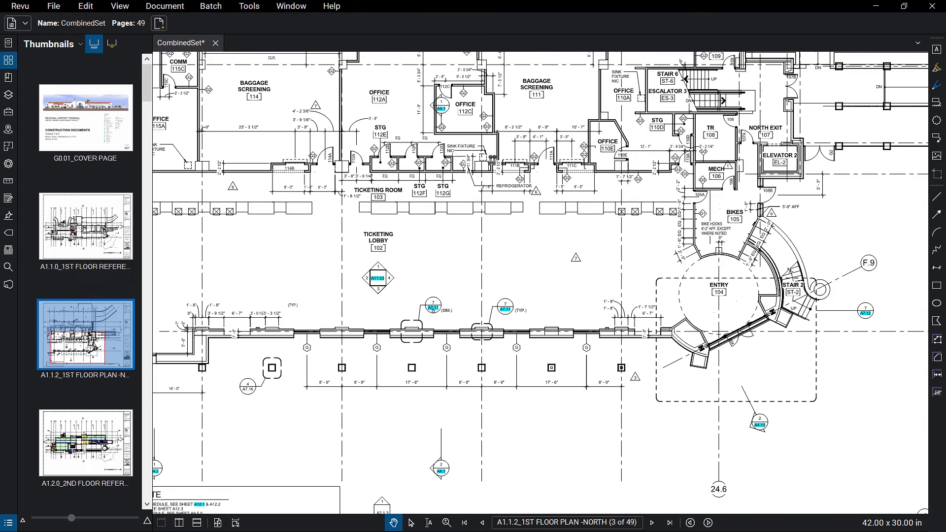
{"action": "left_click", "coordinate": [432, 308]}
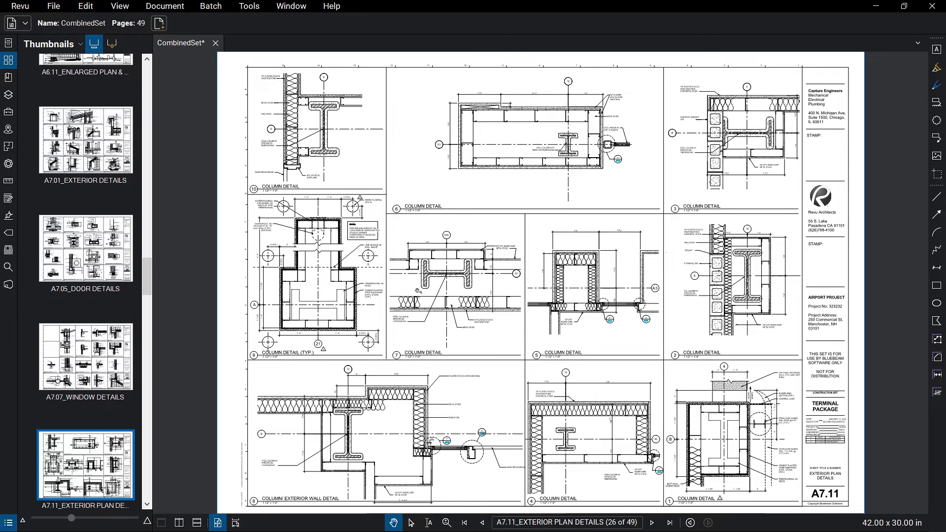
{"action": "left_click", "coordinate": [186, 8]}
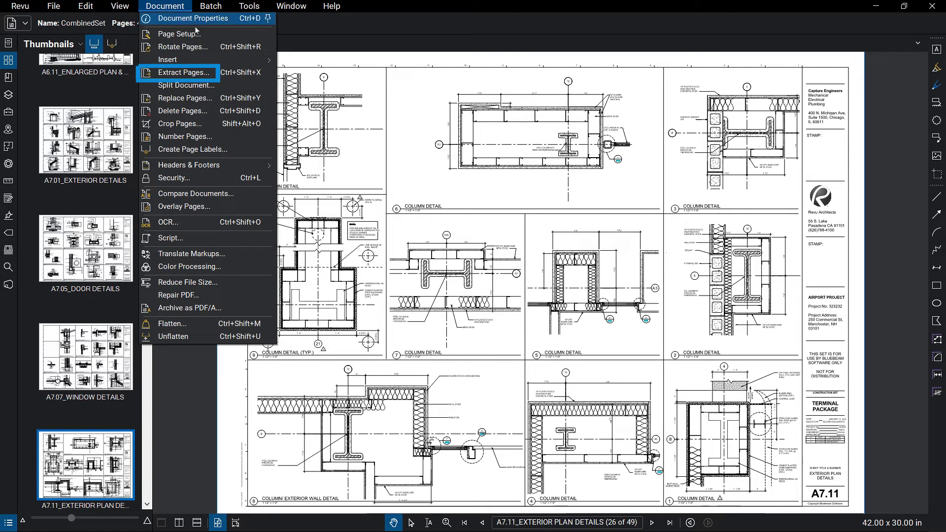
- Extract all pages 1 - 49 as separate sheet files named by page label
{"action": "left_click", "coordinate": [208, 73]}
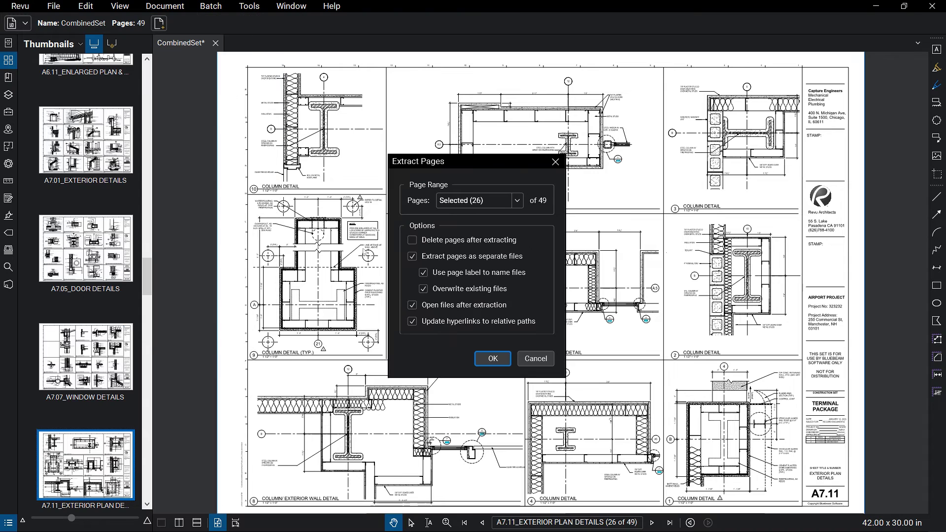
{"action": "left_click", "coordinate": [517, 200]}
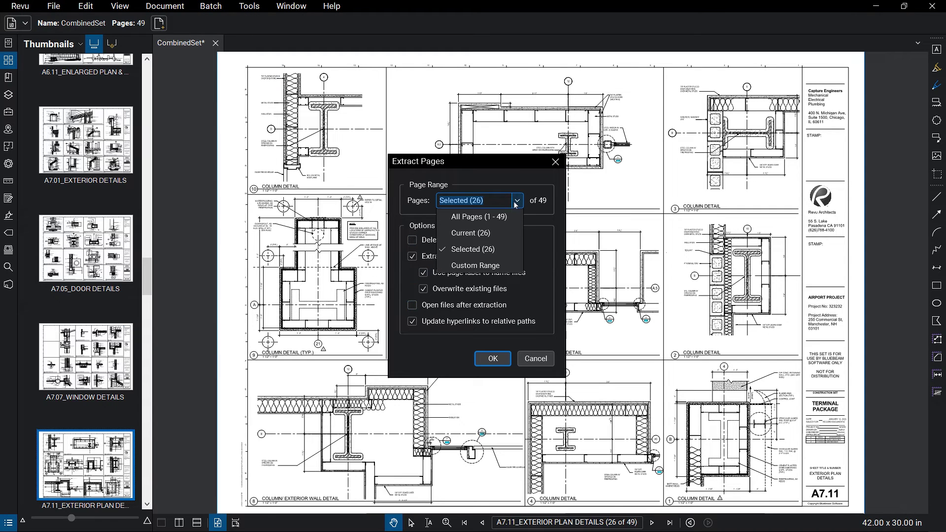
{"action": "left_click", "coordinate": [513, 214]}
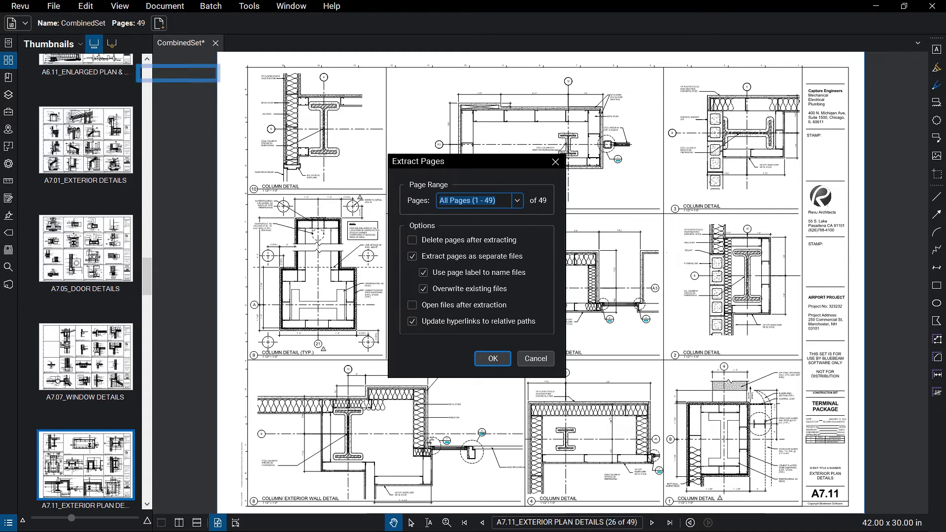
{"action": "left_click", "coordinate": [503, 362]}
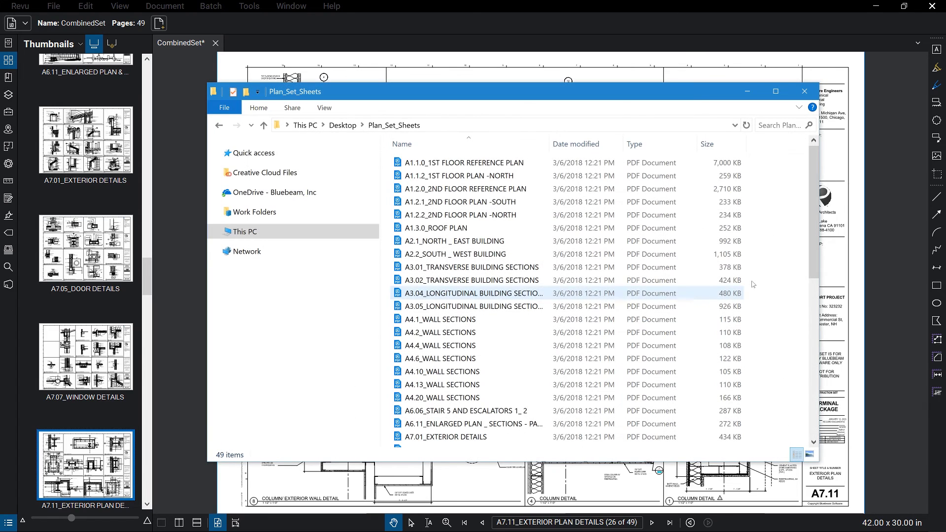
- Open the extracted A1.1.0_1ST FLOOR REFERENCE PLAN sheet and follow its A2.2 section link
{"action": "double_click", "coordinate": [534, 163]}
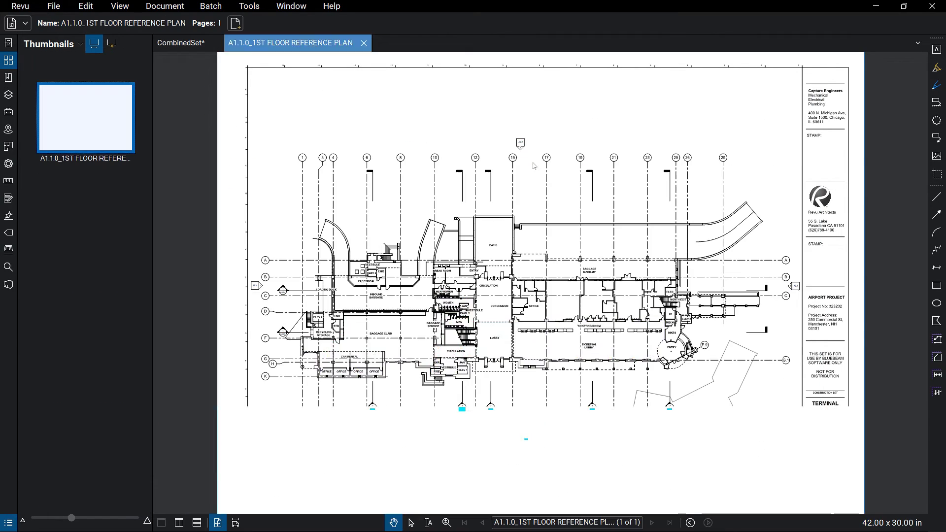
{"action": "scroll", "coordinate": [255, 289], "scroll_direction": "up", "scroll_amount": 2}
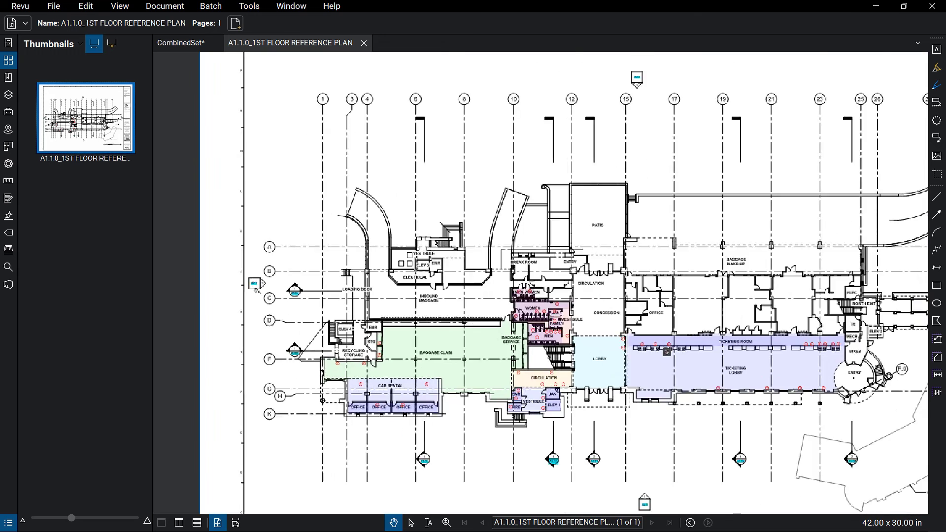
{"action": "scroll", "coordinate": [255, 288], "scroll_direction": "up", "scroll_amount": 2}
{"action": "left_click", "coordinate": [252, 276]}
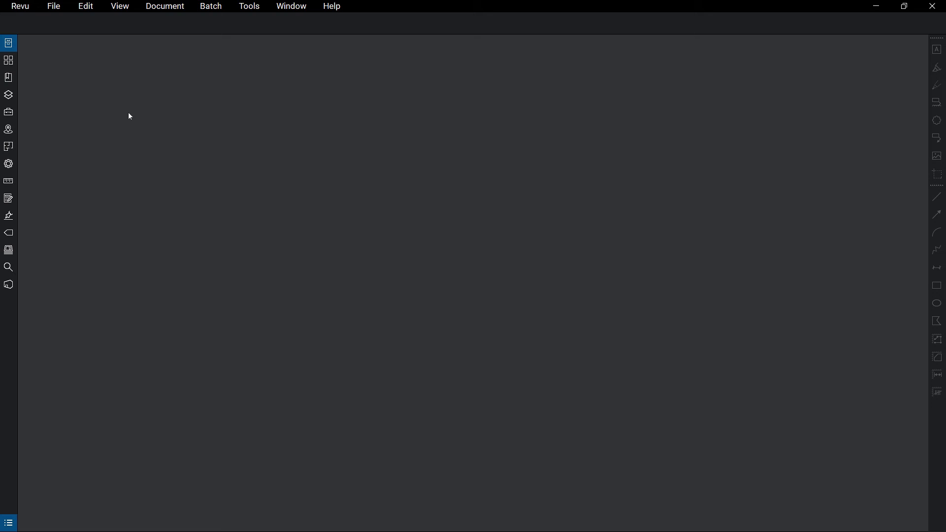
- Start a new set from the original sheet files, tagging each by its title-block sheet-name region
{"action": "left_click", "coordinate": [8, 250]}
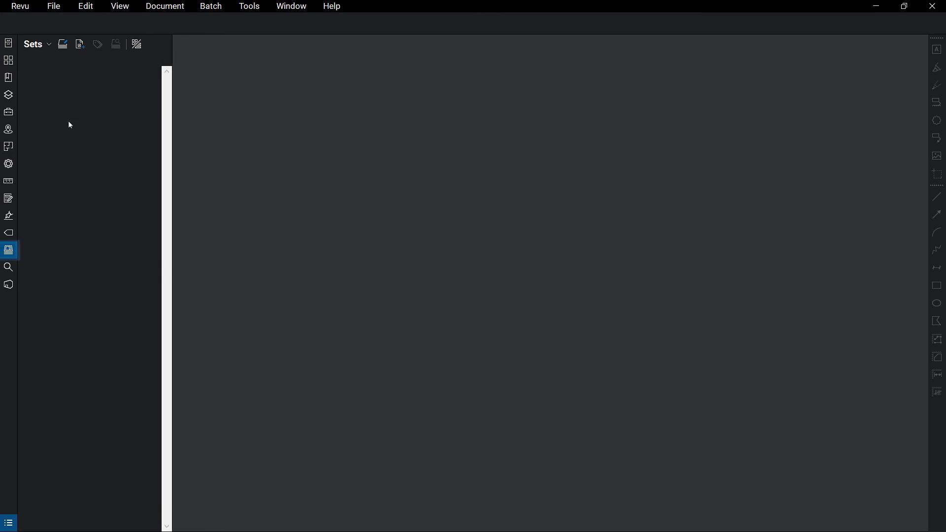
{"action": "left_click", "coordinate": [80, 47]}
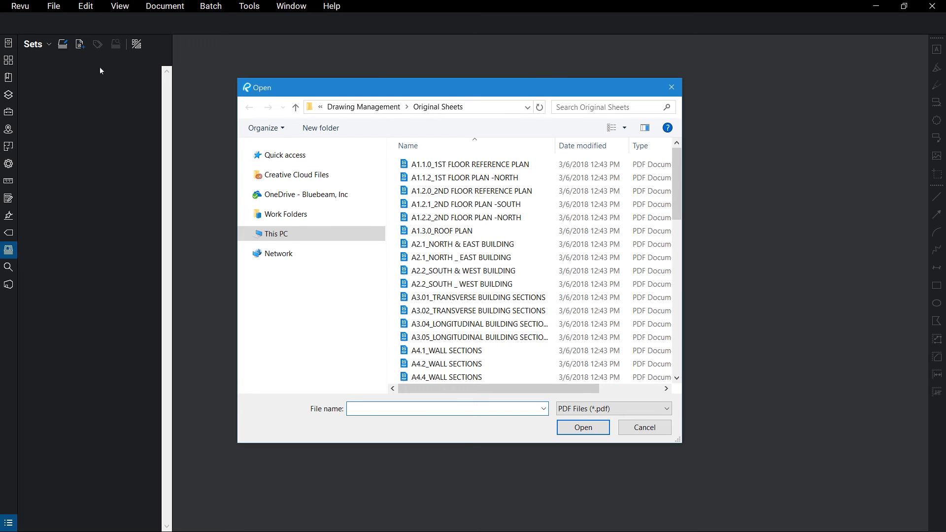
{"action": "left_click", "coordinate": [440, 164]}
{"action": "scroll", "coordinate": [440, 167], "scroll_direction": "down", "scroll_amount": 9}
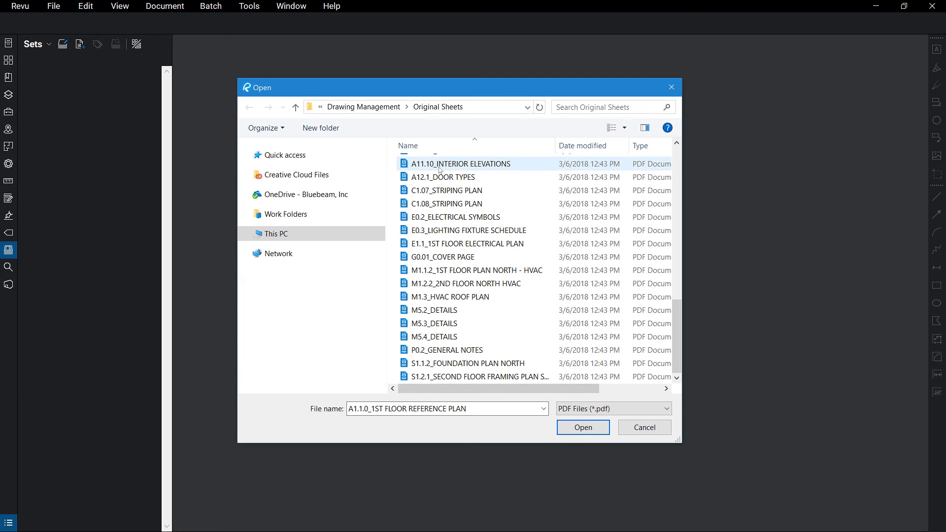
{"action": "left_click", "coordinate": [438, 376], "text": "shift"}
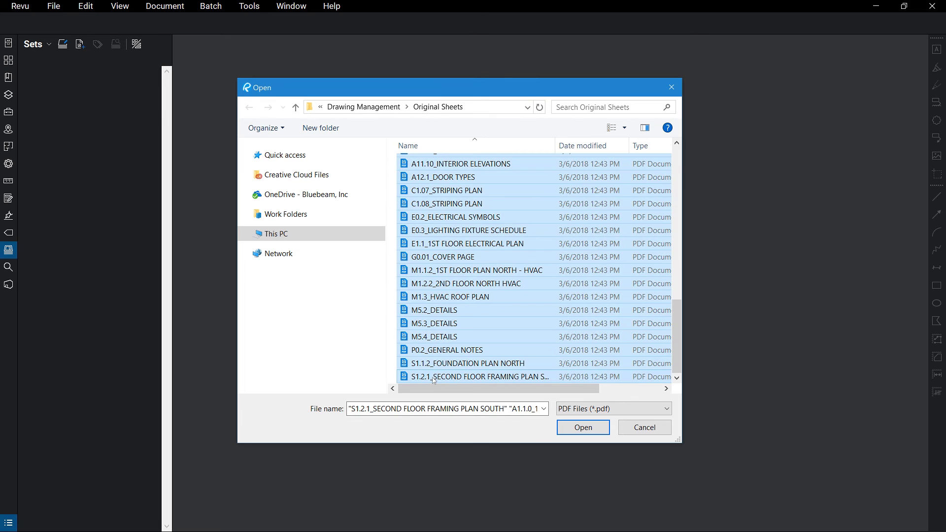
{"action": "left_click", "coordinate": [596, 433]}
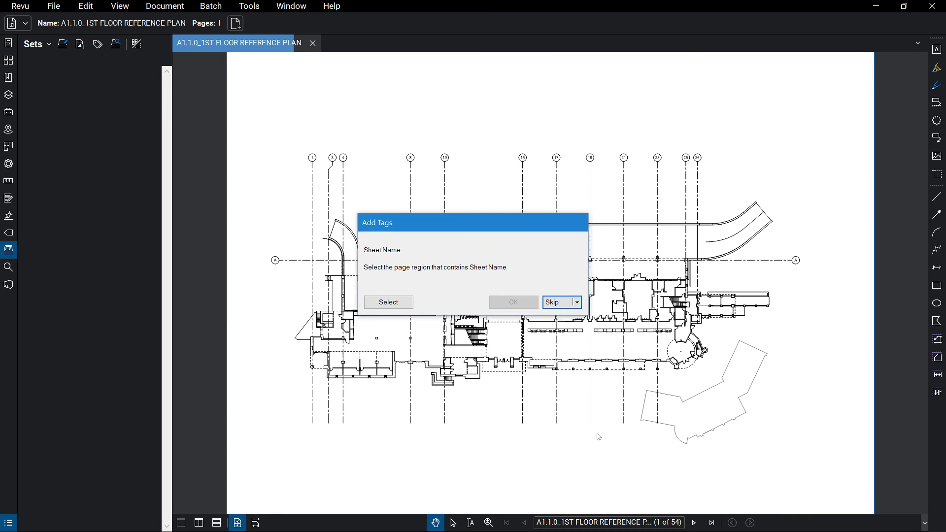
{"action": "left_click", "coordinate": [388, 302]}
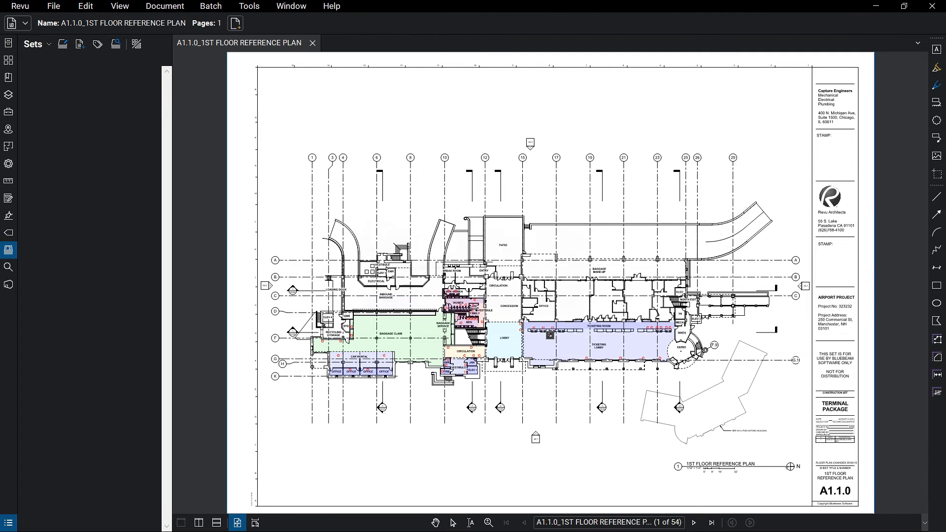
{"action": "left_click_drag", "start_coordinate": [815, 470], "coordinate": [856, 483]}
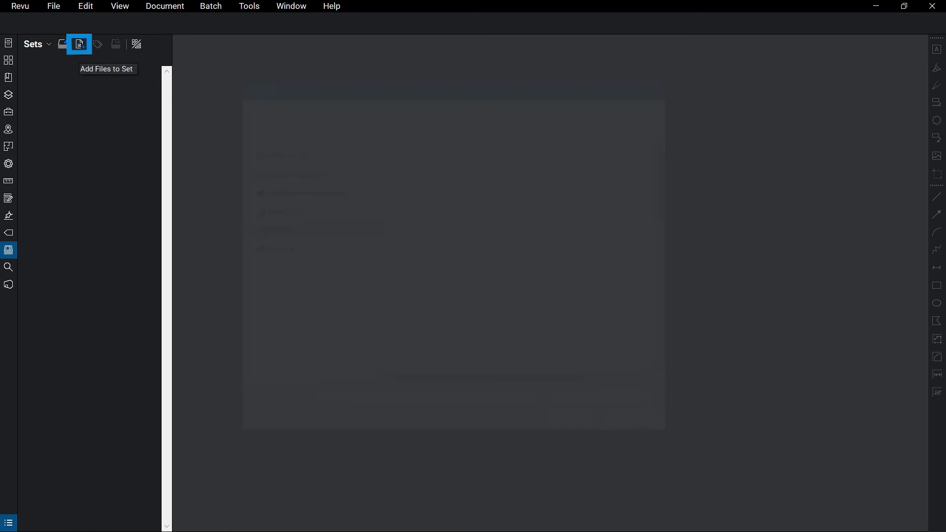
- Add original sheets A1.1.0 through S1.2.1_SECOND FLOOR FRAMING PLAN SOUTH to the set
{"action": "left_click", "coordinate": [79, 44]}
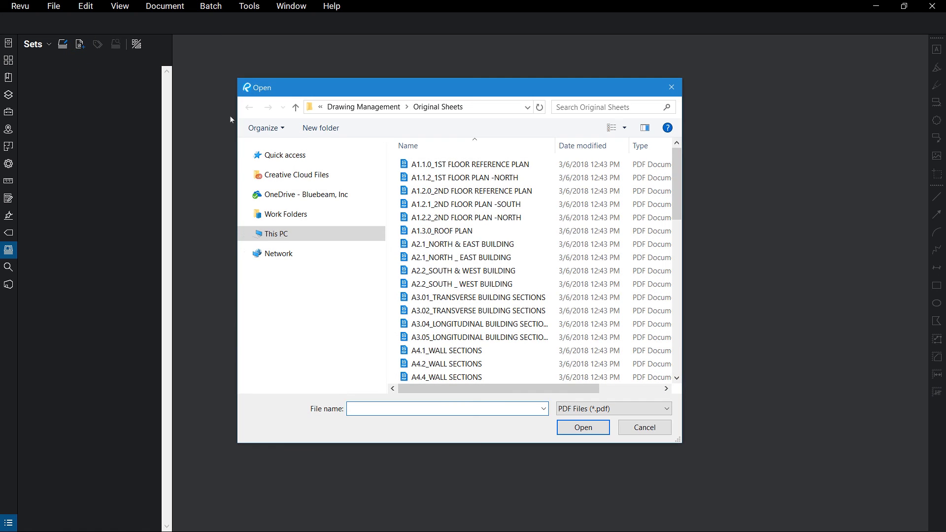
{"action": "left_click", "coordinate": [435, 162]}
{"action": "scroll", "coordinate": [439, 167], "scroll_direction": "down", "scroll_amount": 10}
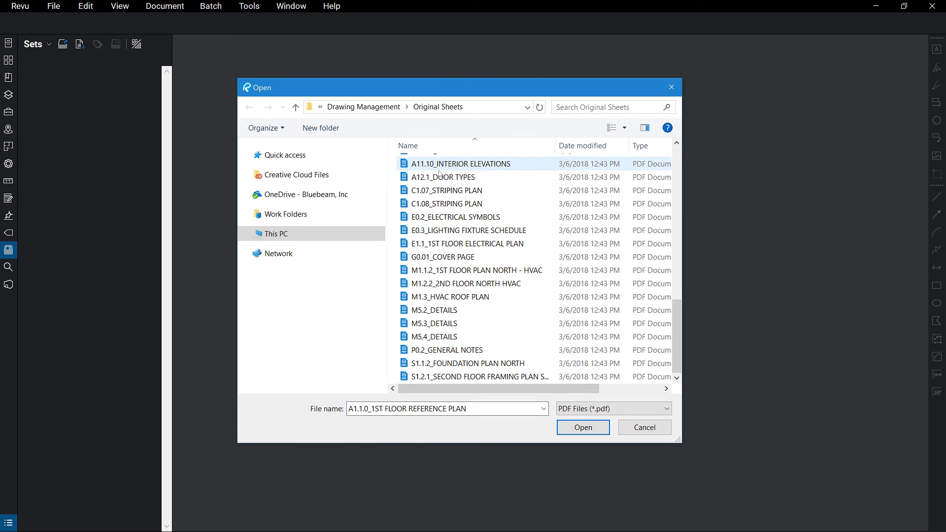
{"action": "left_click", "coordinate": [434, 378], "text": "shift"}
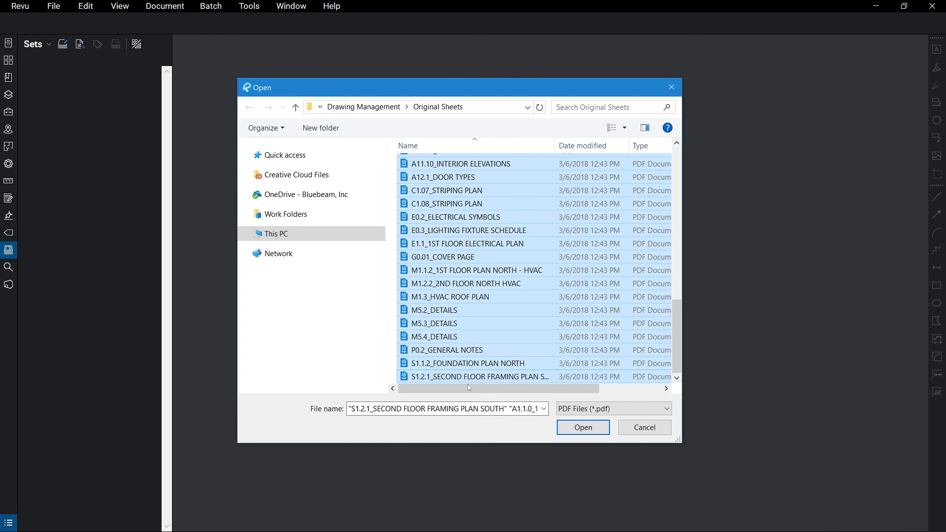
{"action": "left_click", "coordinate": [595, 429]}
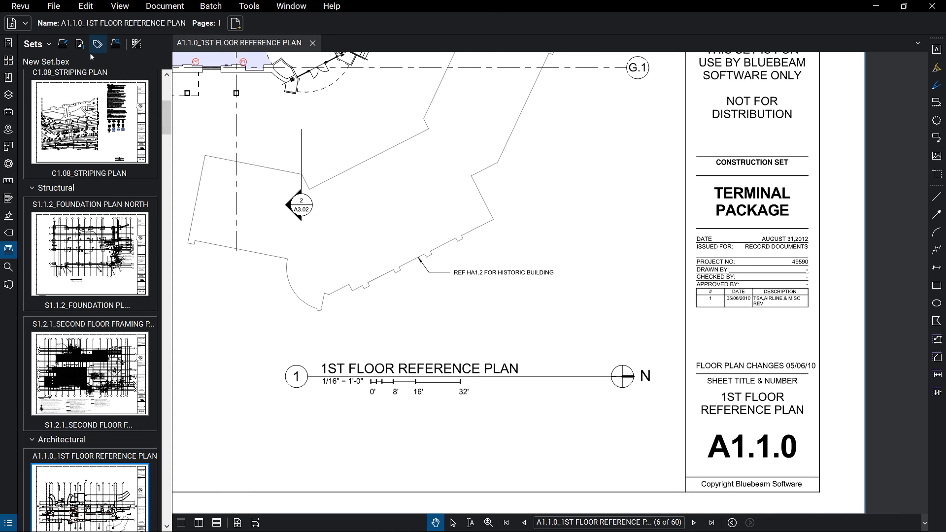
- Add every PDF from the Revisions folder, replacing matched pages and marking originals superseded
{"action": "left_click", "coordinate": [80, 44]}
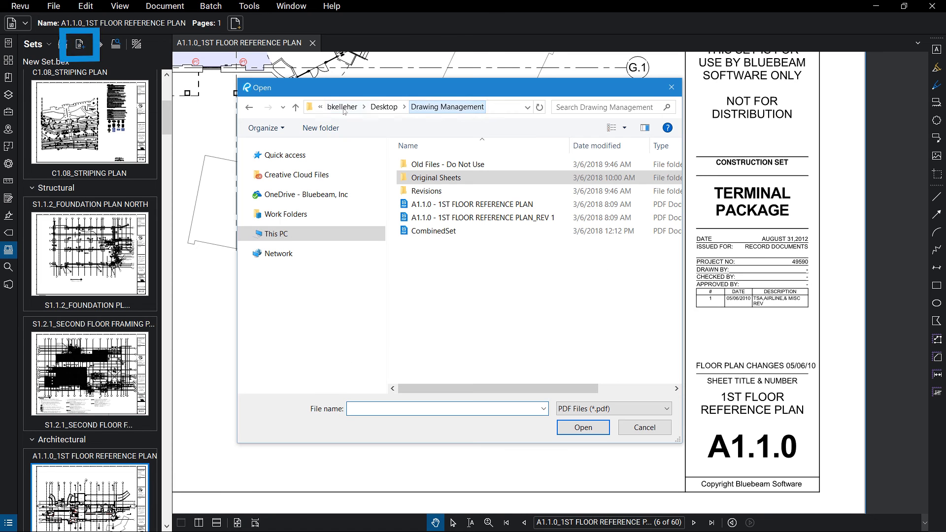
{"action": "double_click", "coordinate": [426, 190]}
{"action": "key", "text": "ctrl+a"}
{"action": "left_click", "coordinate": [582, 427]}
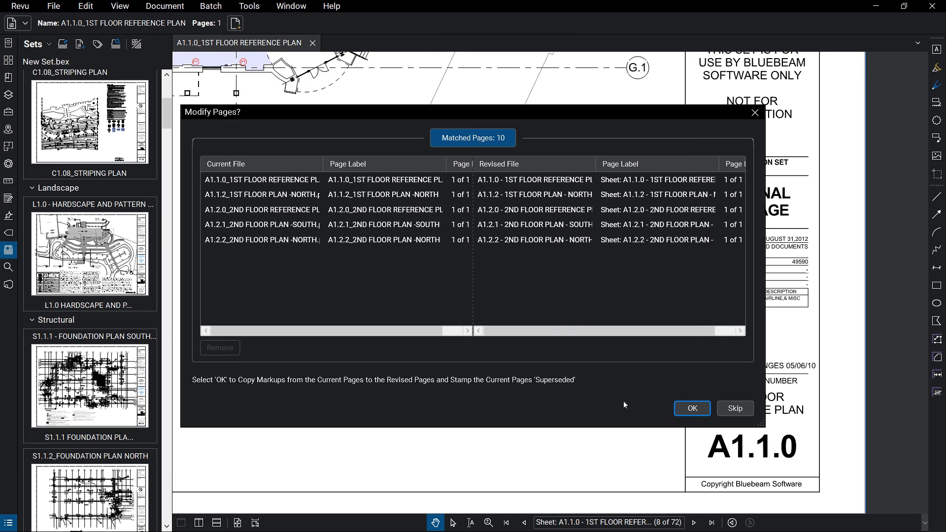
{"action": "left_click", "coordinate": [682, 407]}
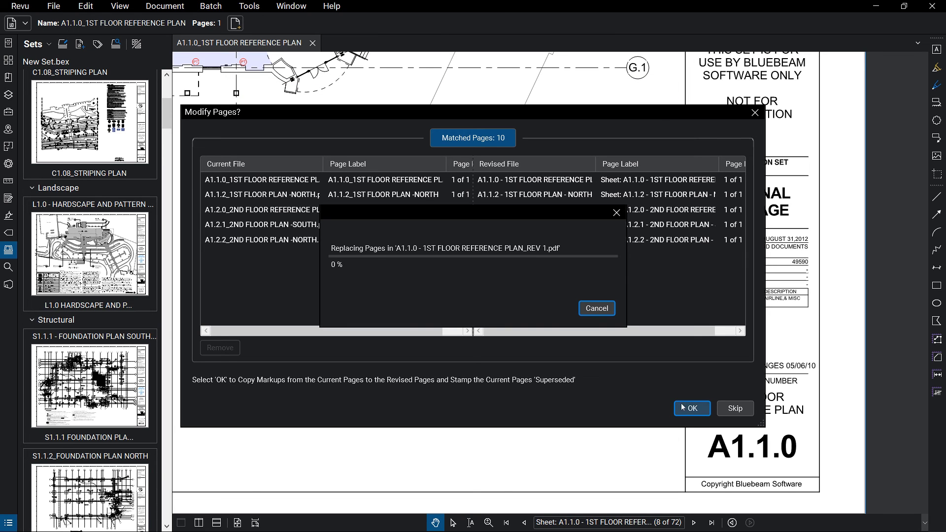
- Open sheet A1.1.0, view its superseded version, then return to the current revision
{"action": "scroll", "coordinate": [168, 143], "scroll_direction": "down", "scroll_amount": 8}
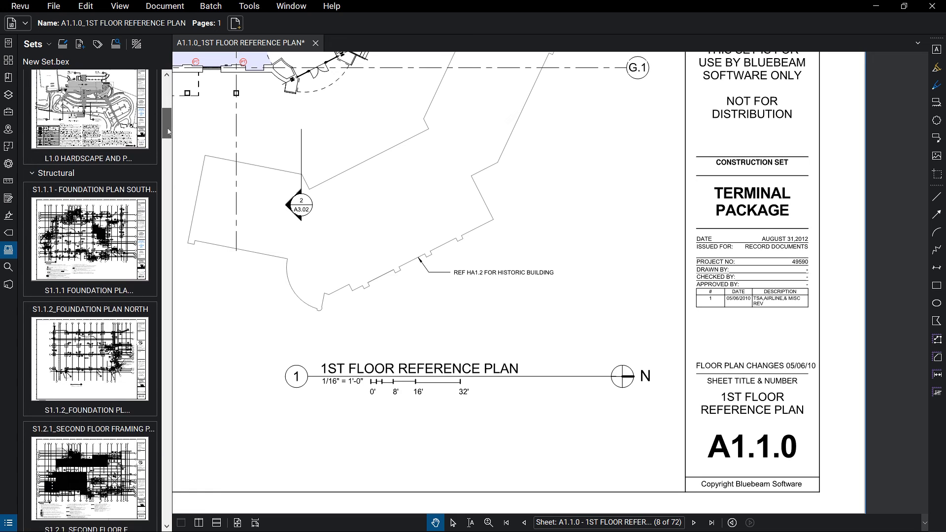
{"action": "scroll", "coordinate": [168, 146], "scroll_direction": "down", "scroll_amount": 4}
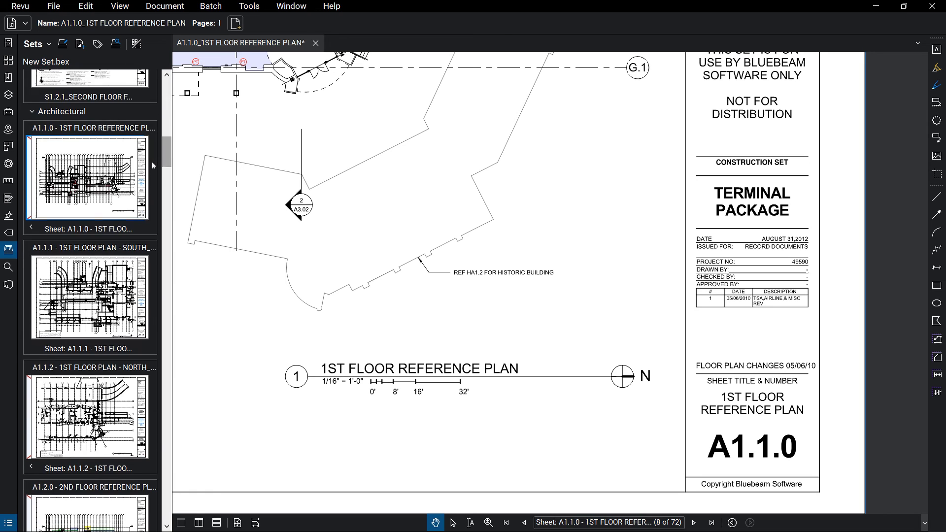
{"action": "double_click", "coordinate": [137, 170]}
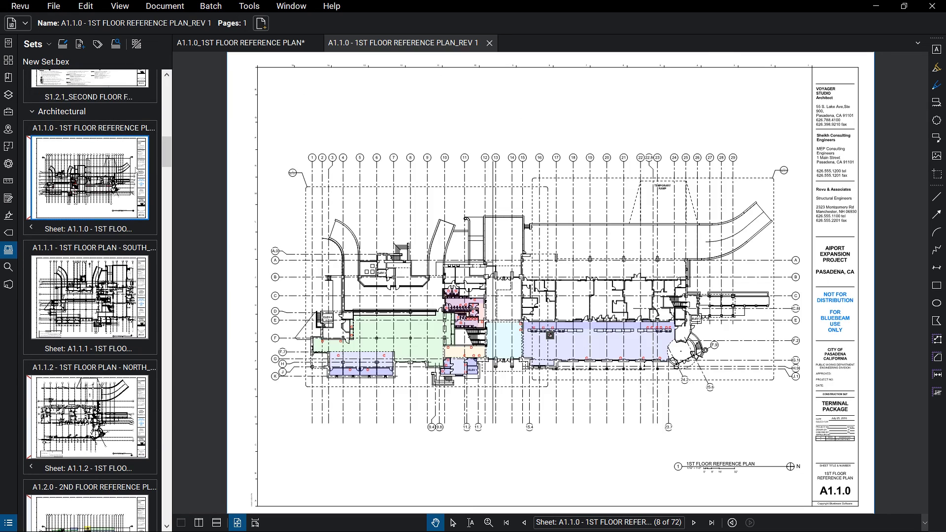
{"action": "left_click", "coordinate": [32, 226]}
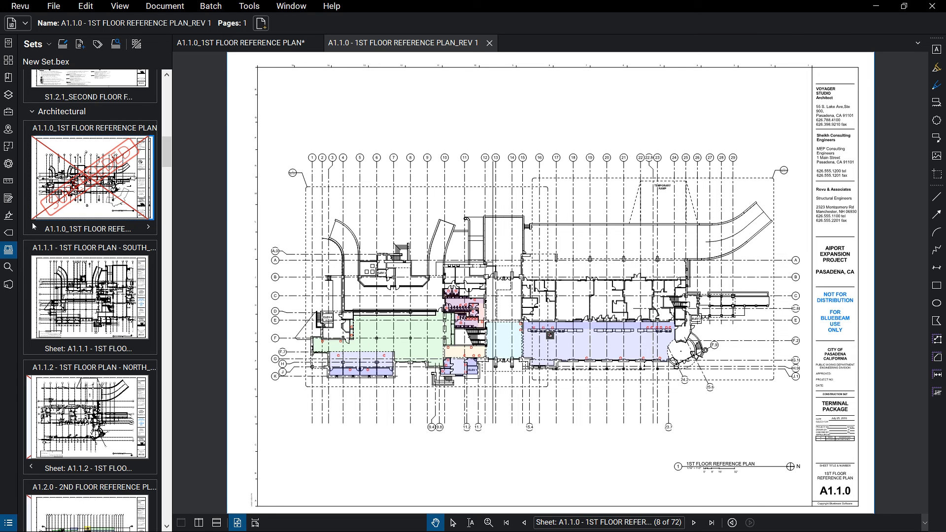
{"action": "left_click", "coordinate": [147, 227]}
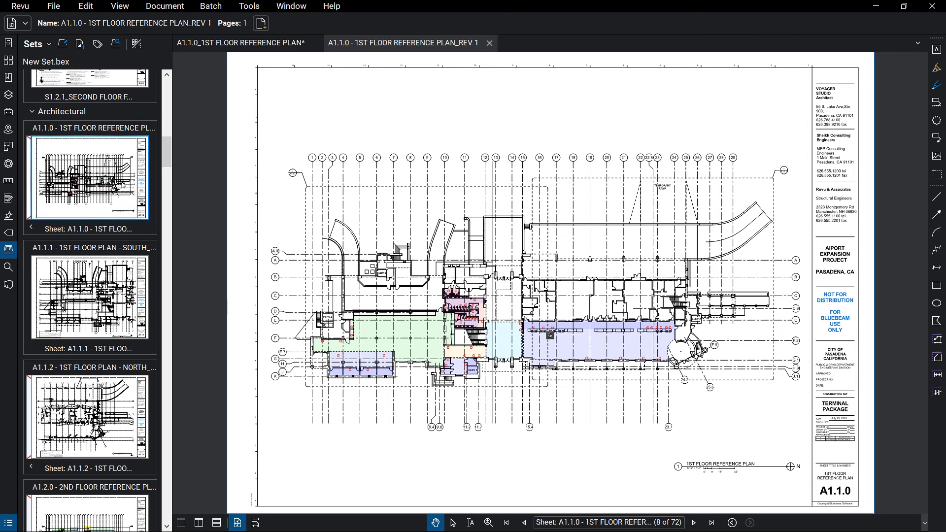
{"action": "left_click", "coordinate": [33, 44]}
- Export New Set.bex's drawing log with the Label column excluded
{"action": "mouse_move", "coordinate": [95, 169]}
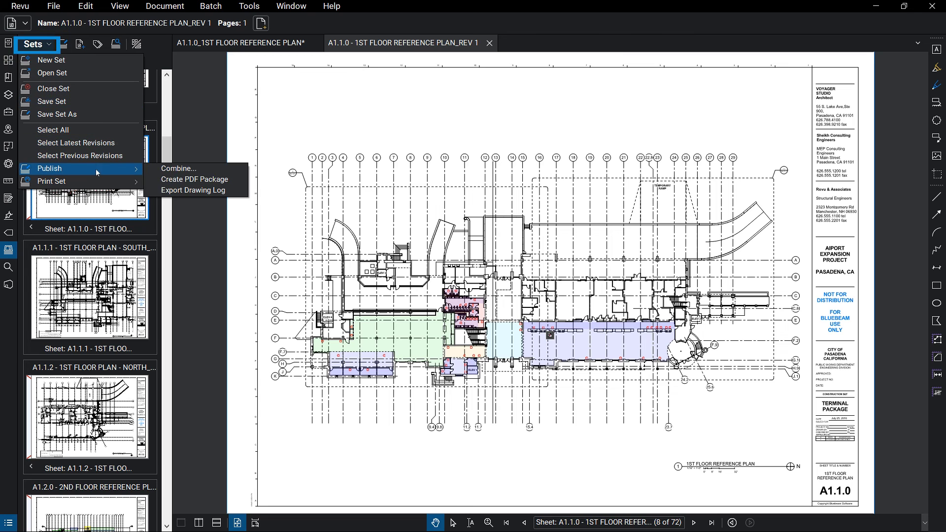
{"action": "left_click", "coordinate": [154, 191]}
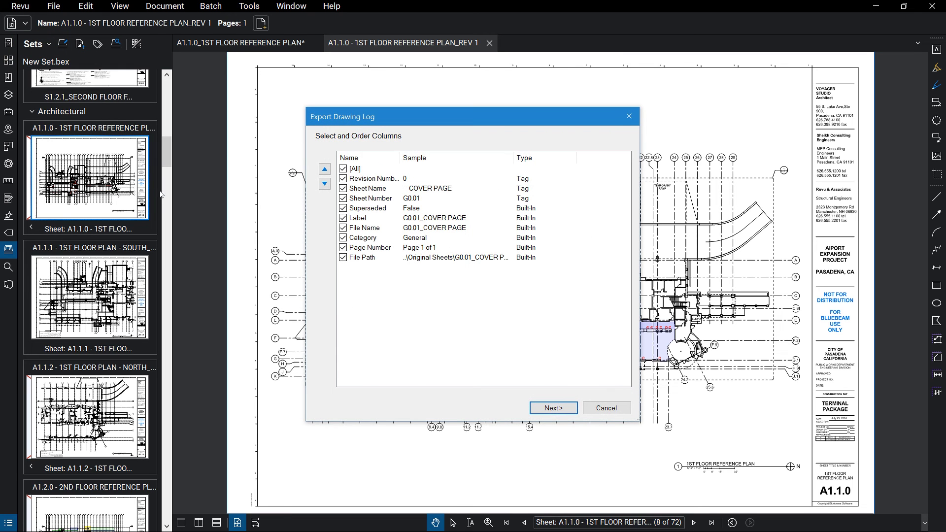
{"action": "left_click", "coordinate": [343, 218]}
{"action": "left_click", "coordinate": [553, 408]}
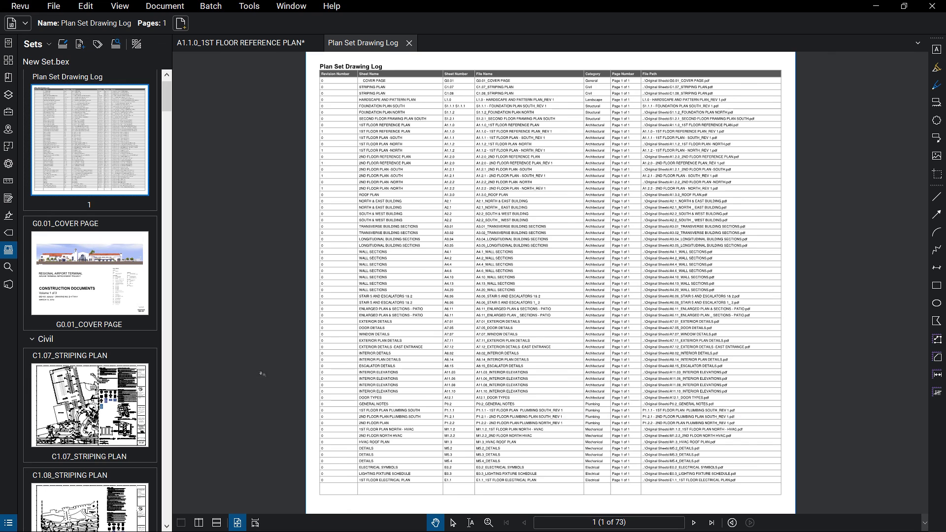
{"action": "left_click", "coordinate": [45, 48]}
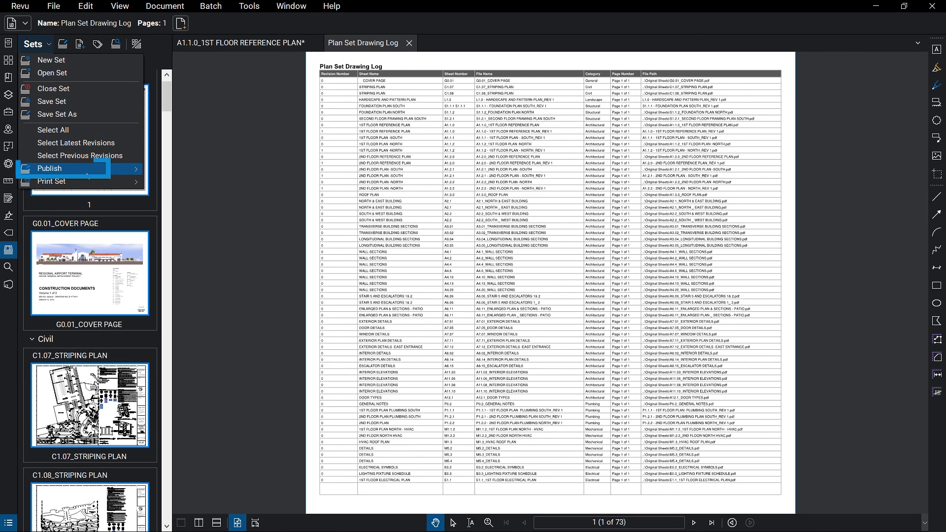
- Show the Sets Publish submenu listing combine, PDF package and drawing log export
{"action": "mouse_move", "coordinate": [87, 175]}
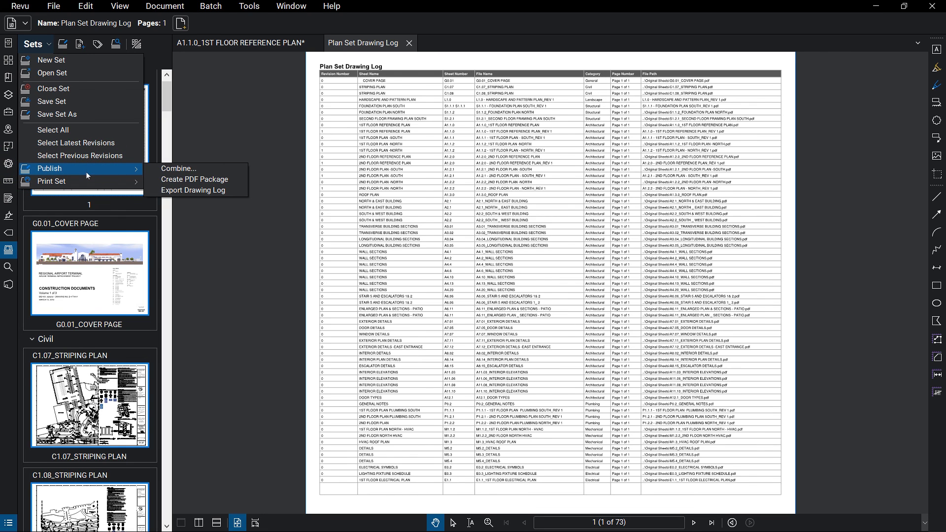